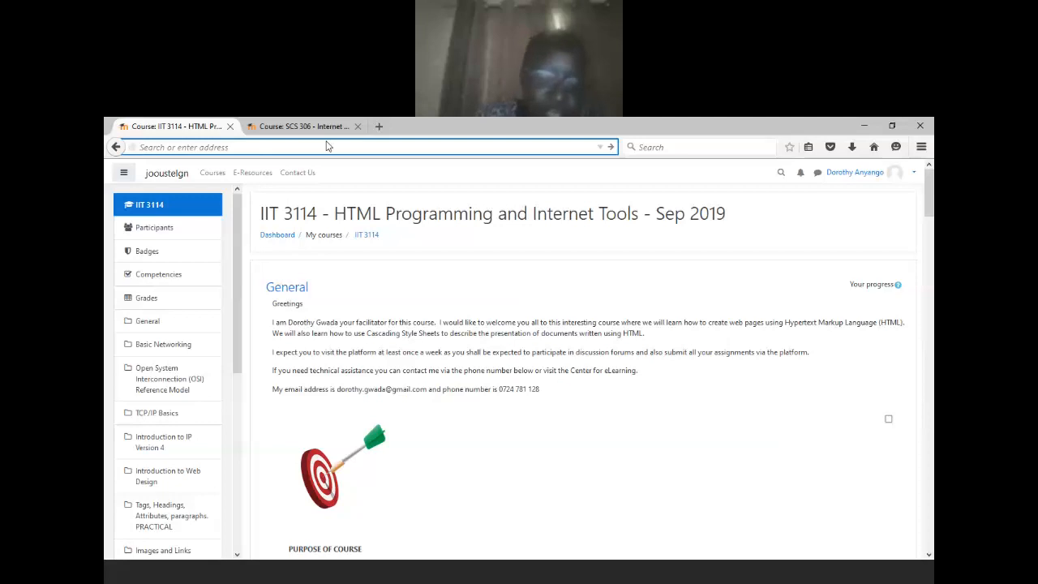
# Step: Load the e-learning site at ejooust.ac.ke in the current tab
pyautogui.write('ejou')
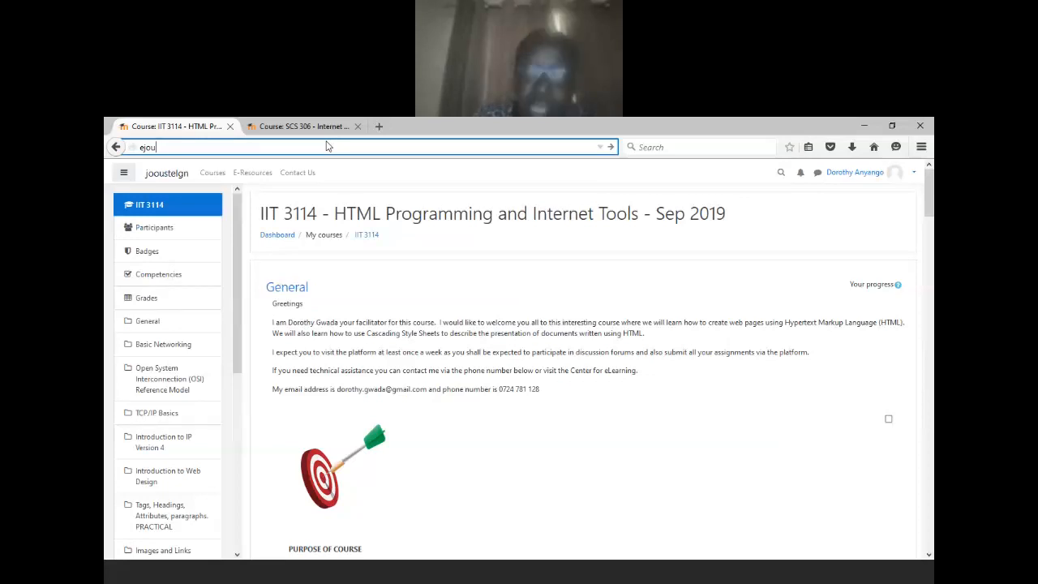
pyautogui.press('BackSpace')
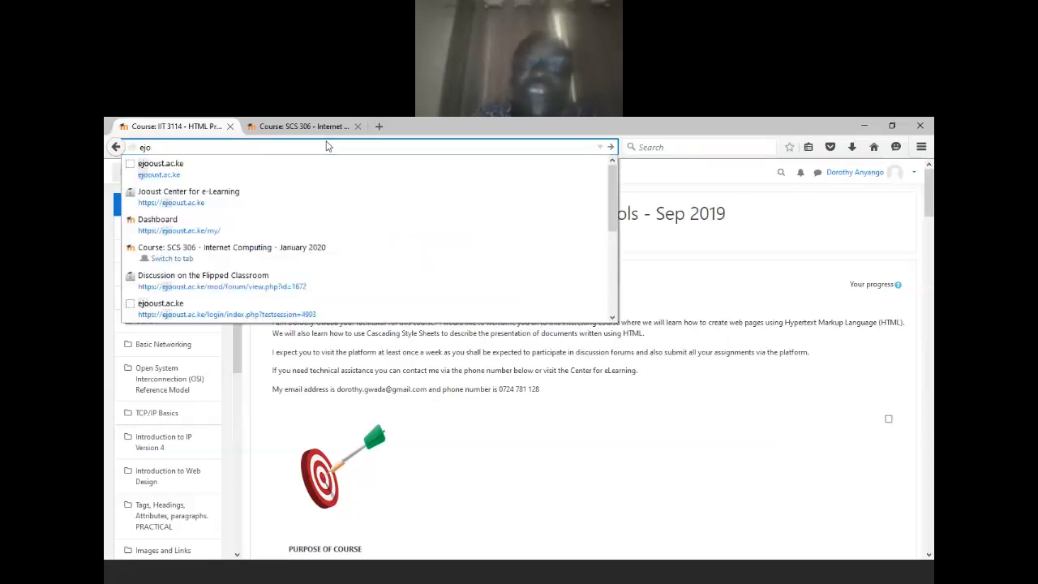
pyautogui.write('oust.ac.ke/')
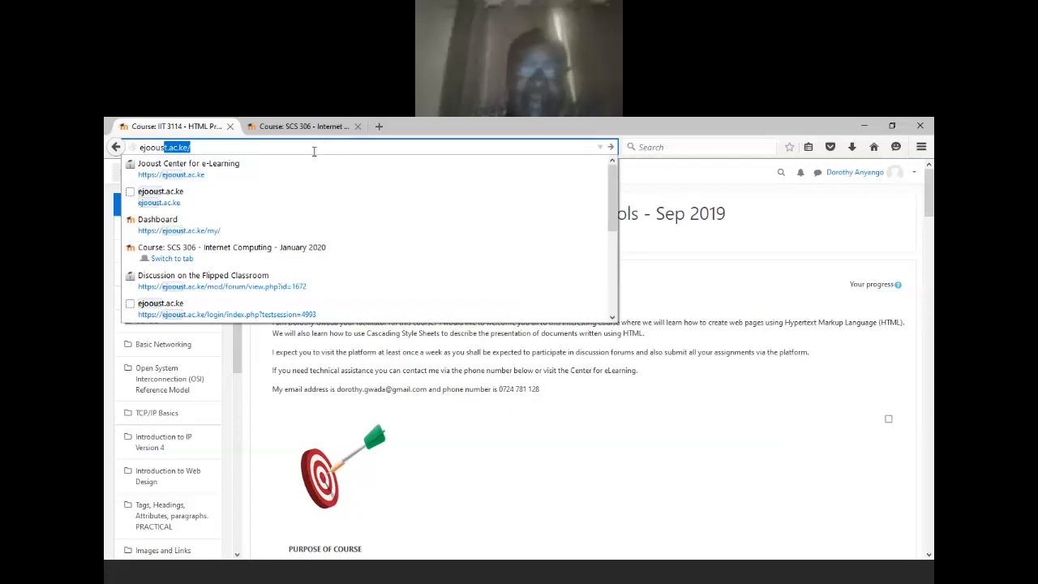
pyautogui.press('Return')
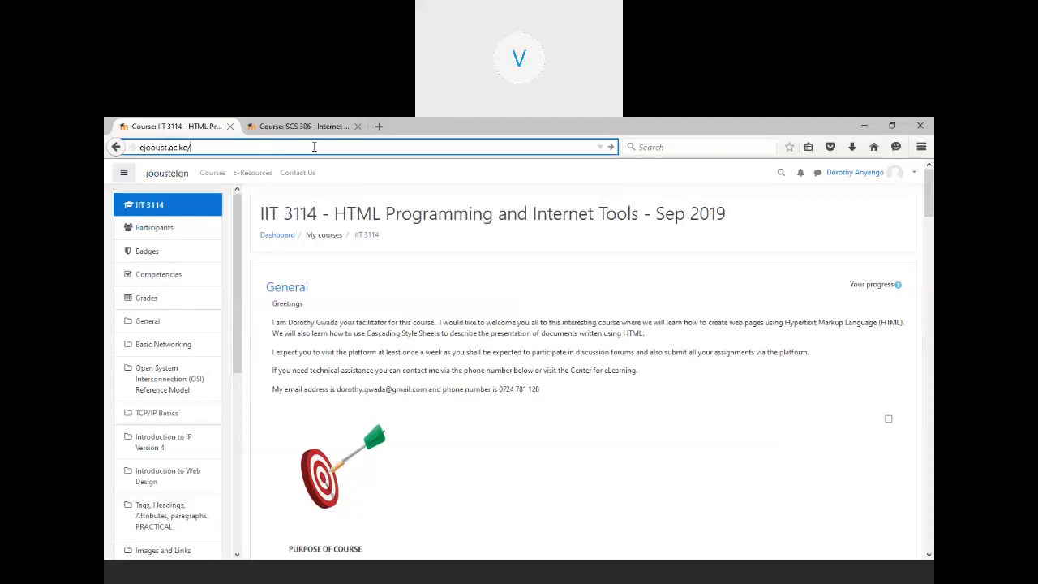
pyautogui.press('Return')
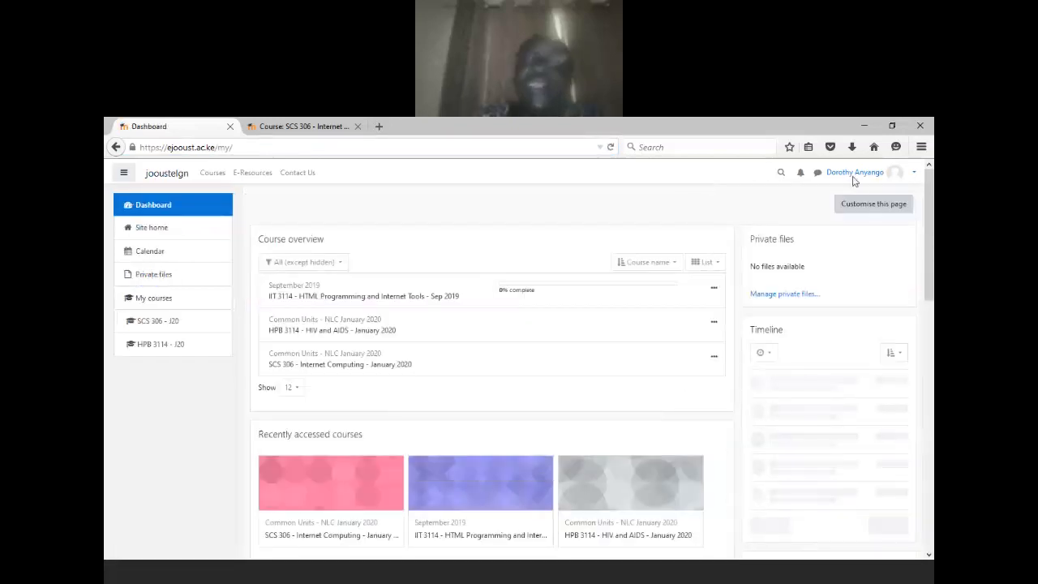
# Step: Log out of the e-learning account and close the SCS 306 course tab
pyautogui.click(915, 176)
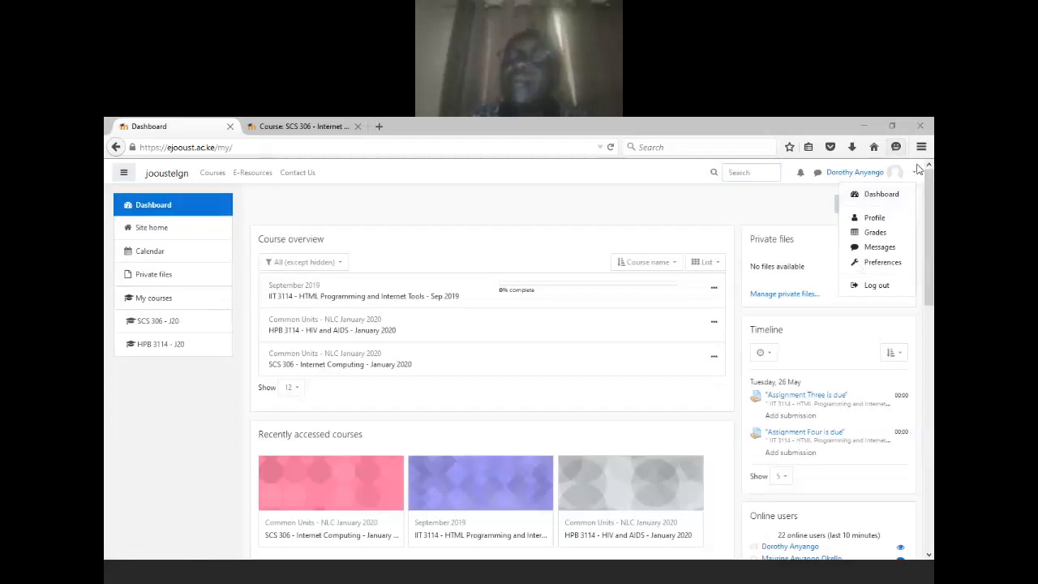
pyautogui.click(883, 285)
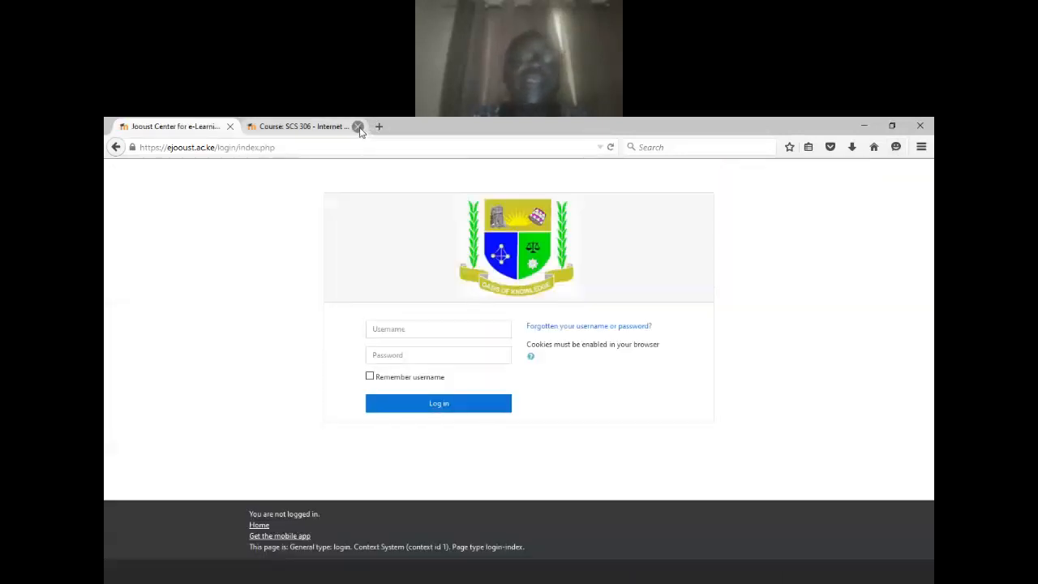
pyautogui.click(357, 127)
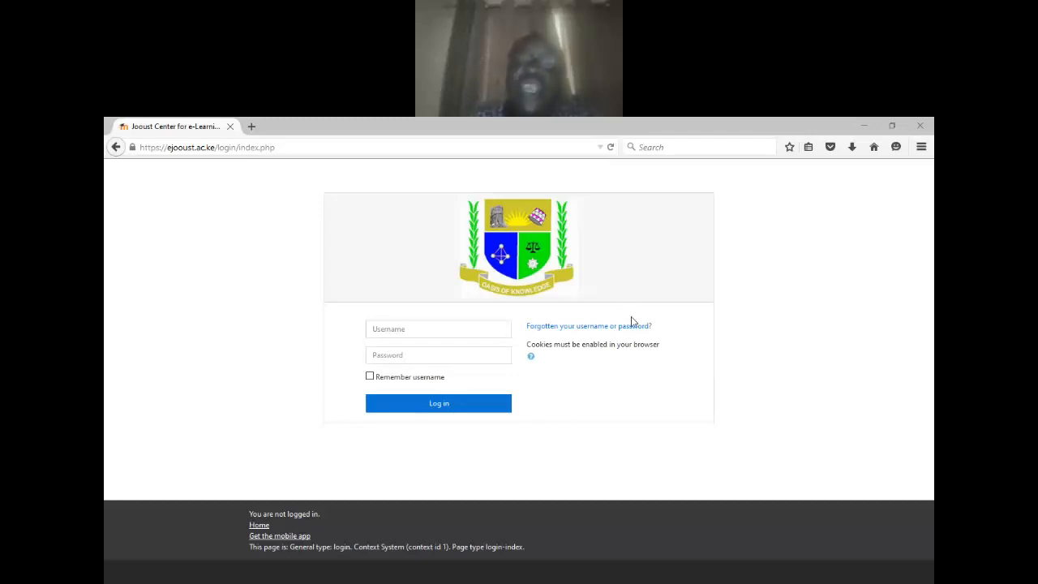
# Step: Fill in the account username on the login form using the saved suggestion
pyautogui.click(409, 330)
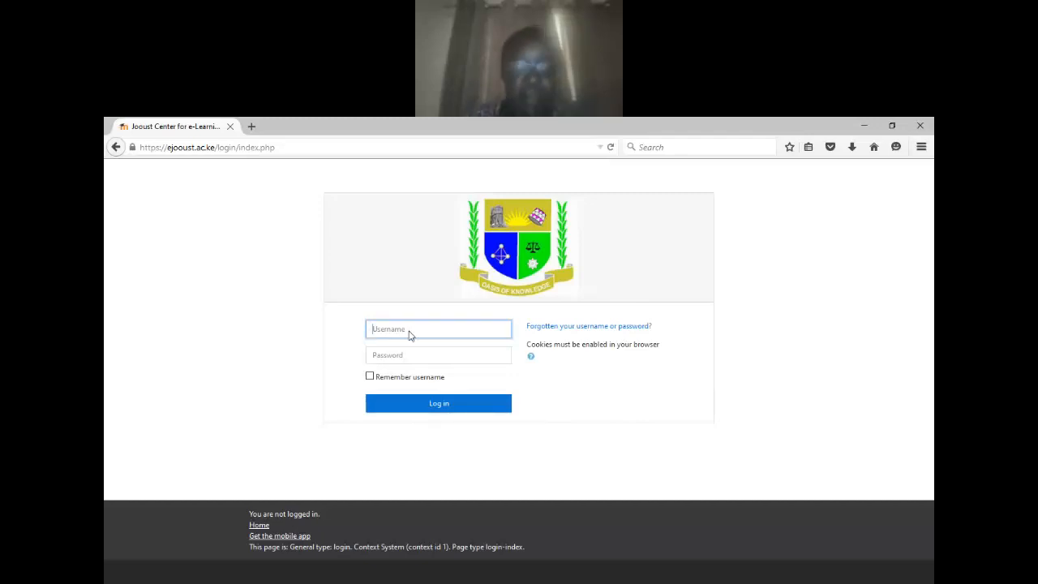
pyautogui.write('d')
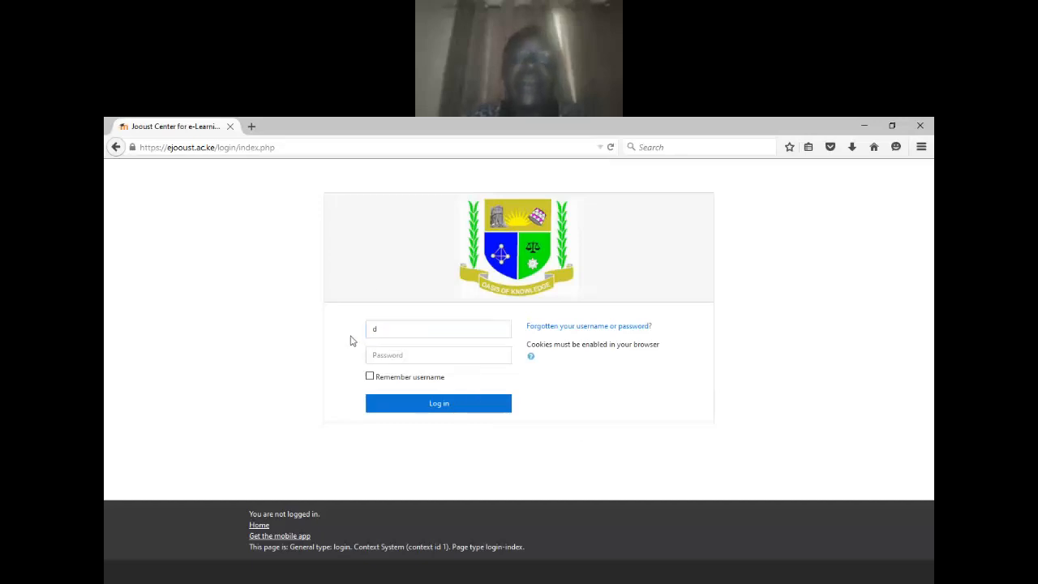
pyautogui.click(400, 336)
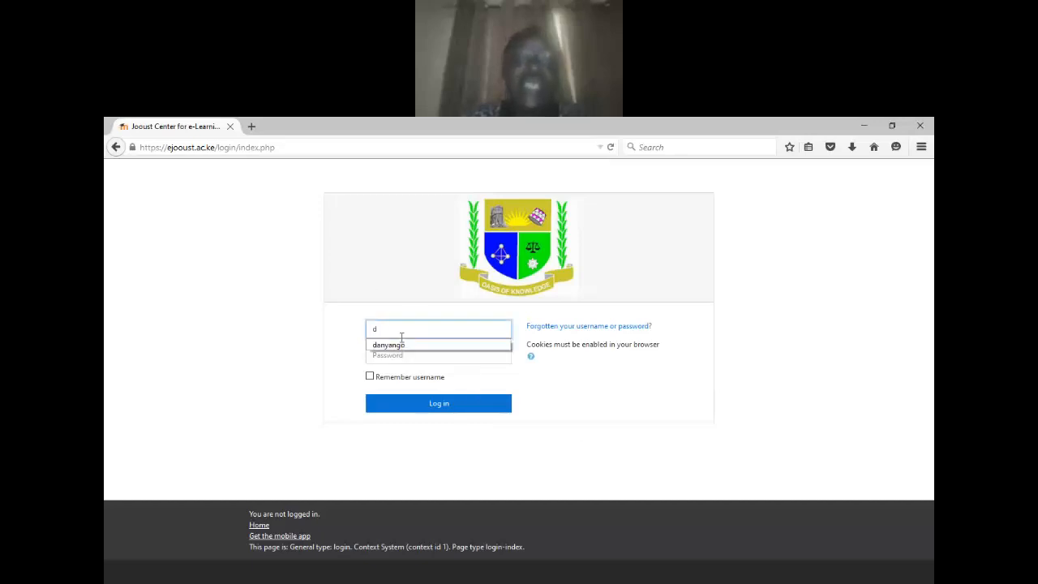
pyautogui.click(391, 346)
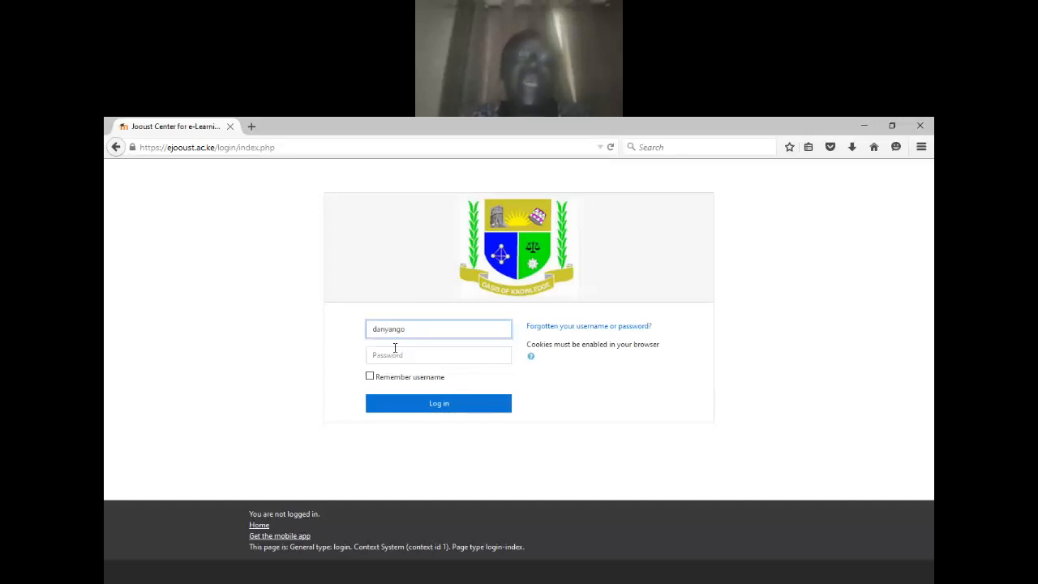
# Step: Enter the account password, log in, and dismiss the offer to remember the password
pyautogui.click(394, 357)
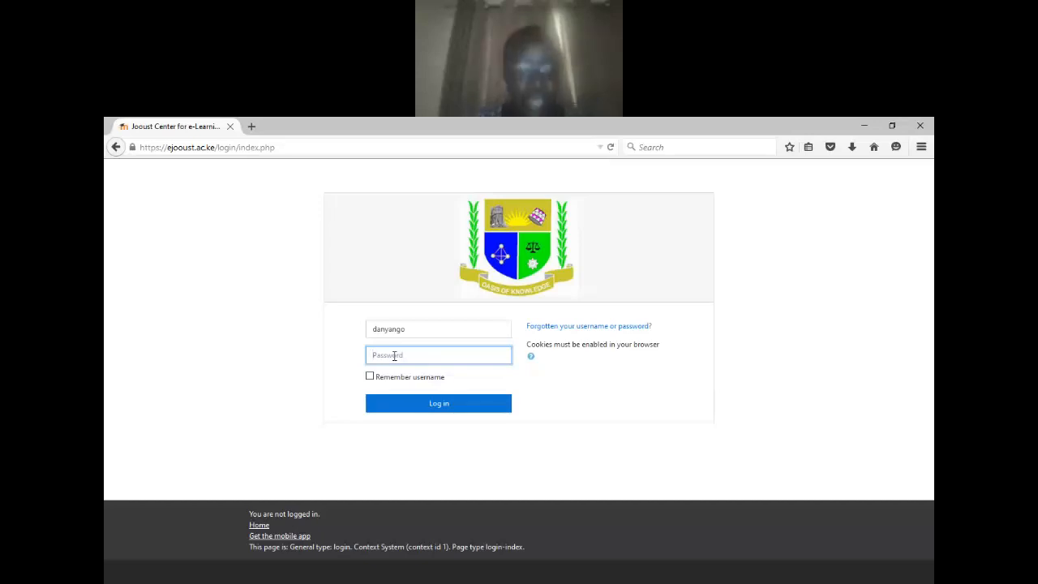
pyautogui.write('••')
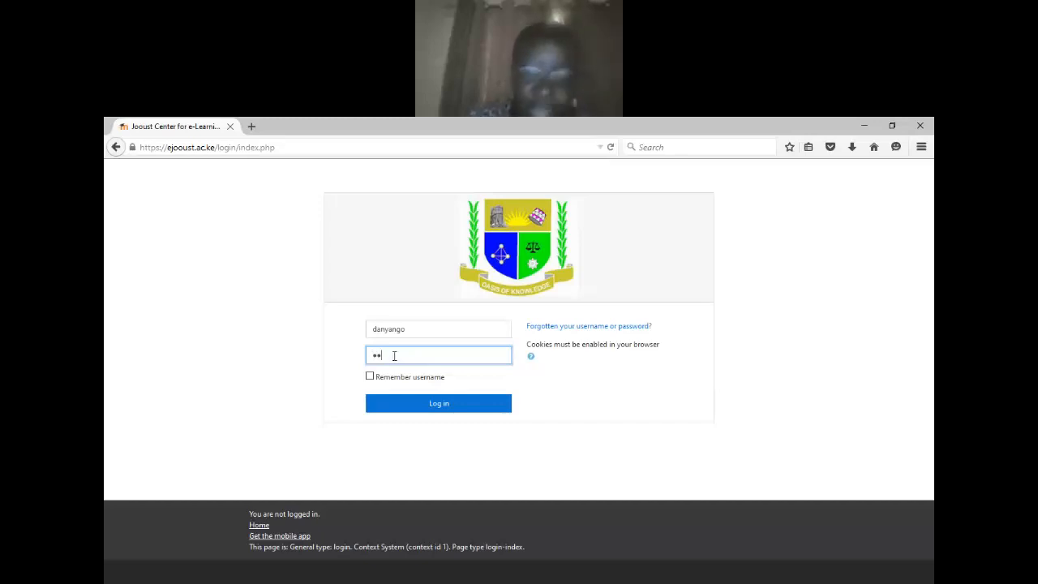
pyautogui.write('•••')
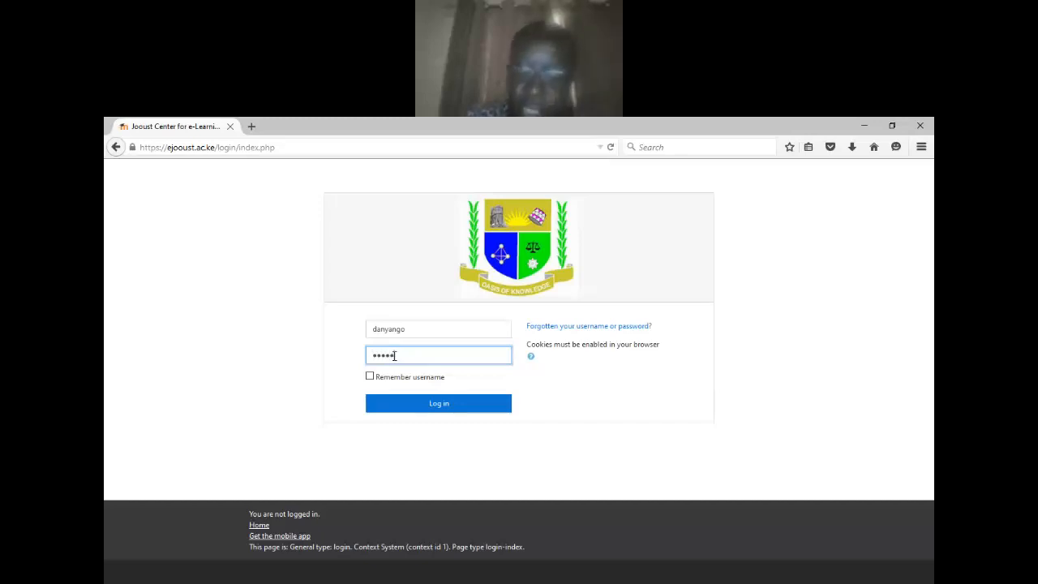
pyautogui.write('•')
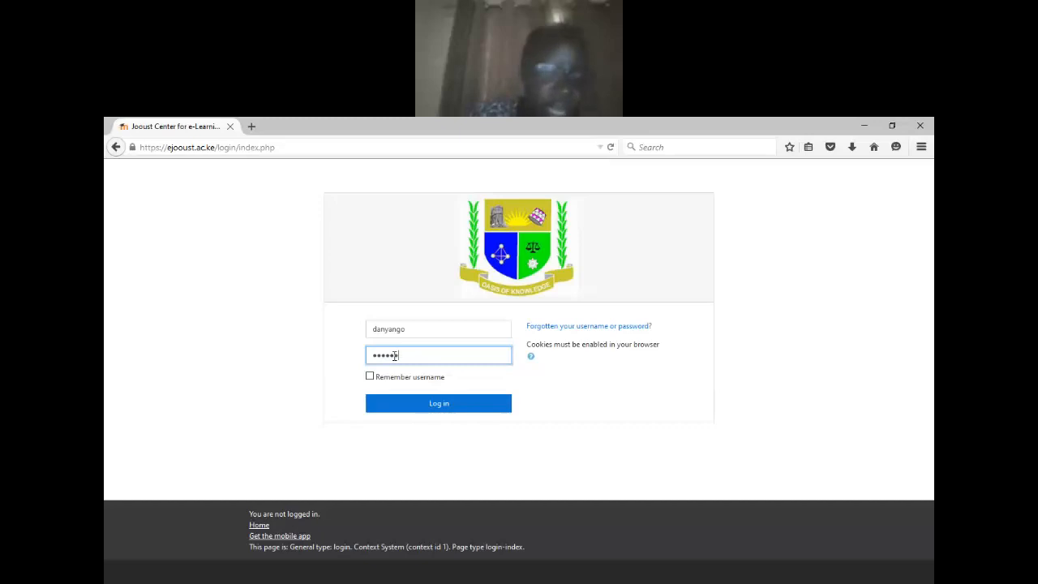
pyautogui.write('••••')
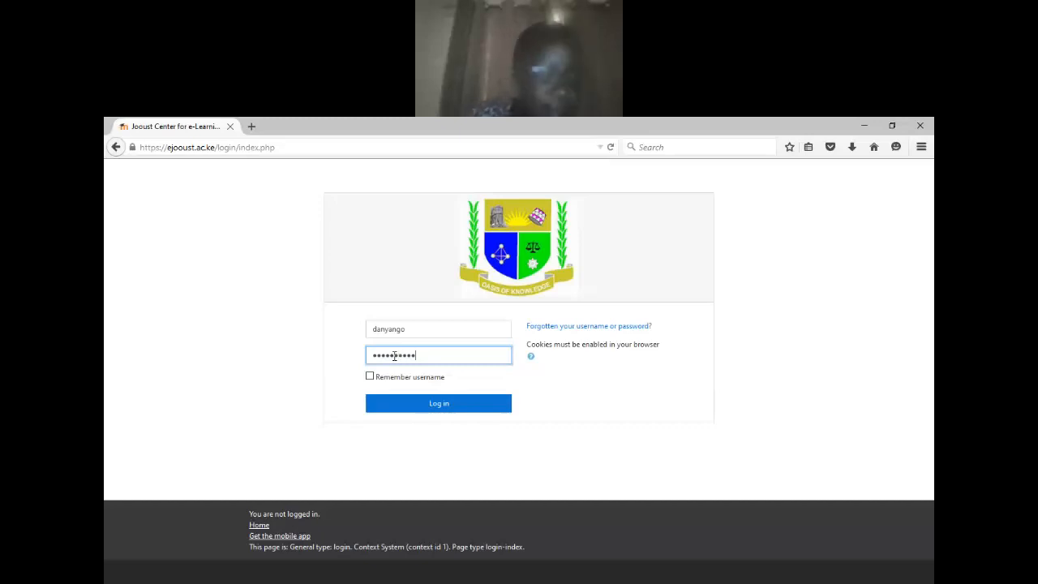
pyautogui.write('•')
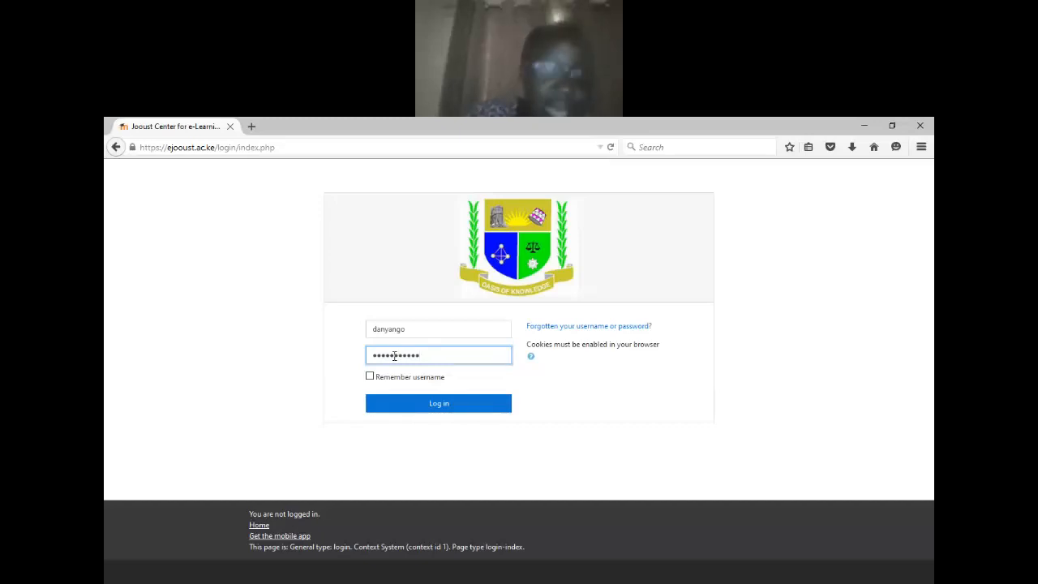
pyautogui.click(428, 406)
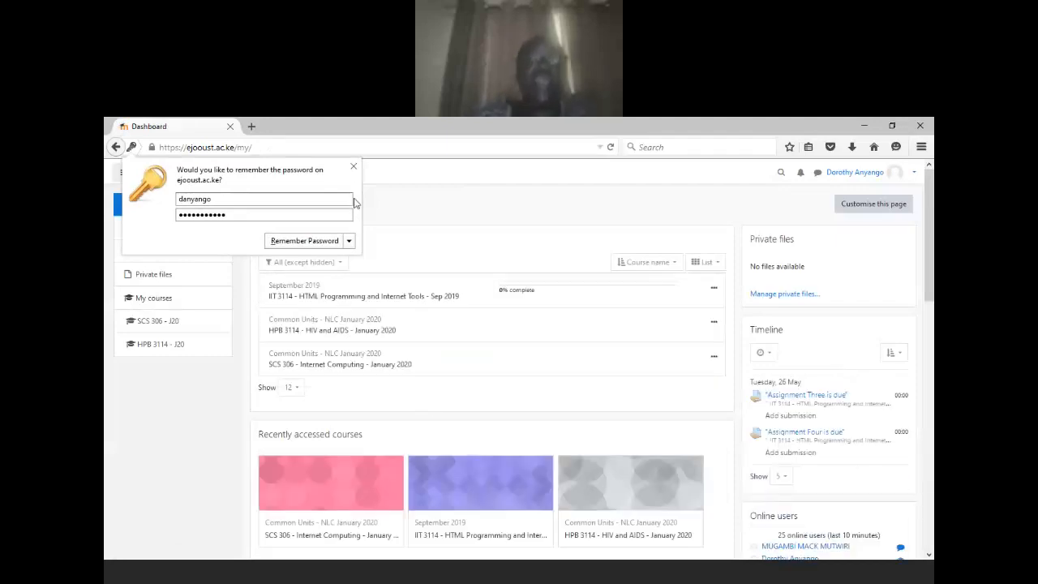
pyautogui.click(353, 167)
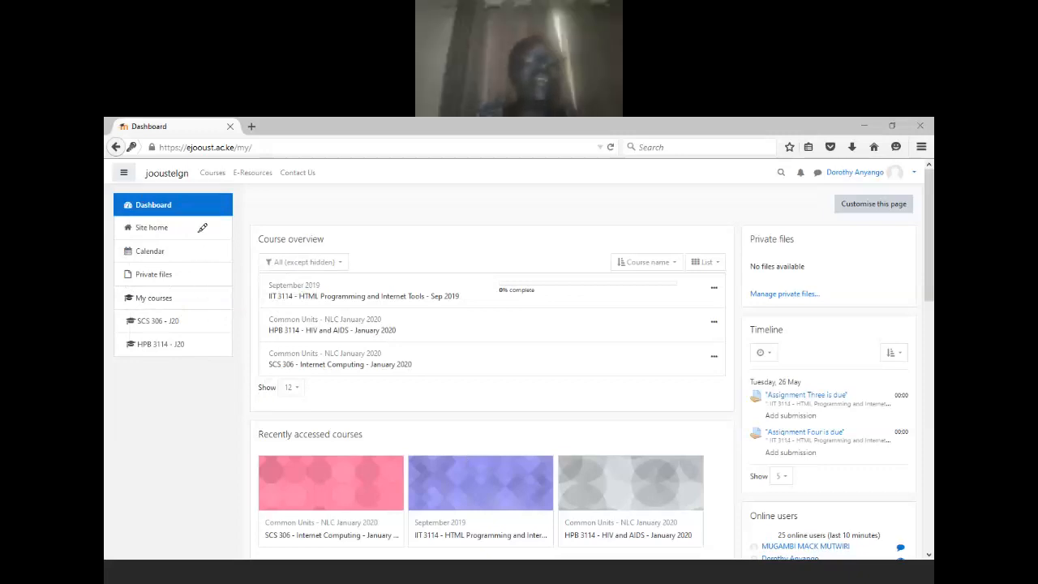
# Step: View the site calendar and the list of course categories, returning to the dashboard after each
pyautogui.click(148, 258)
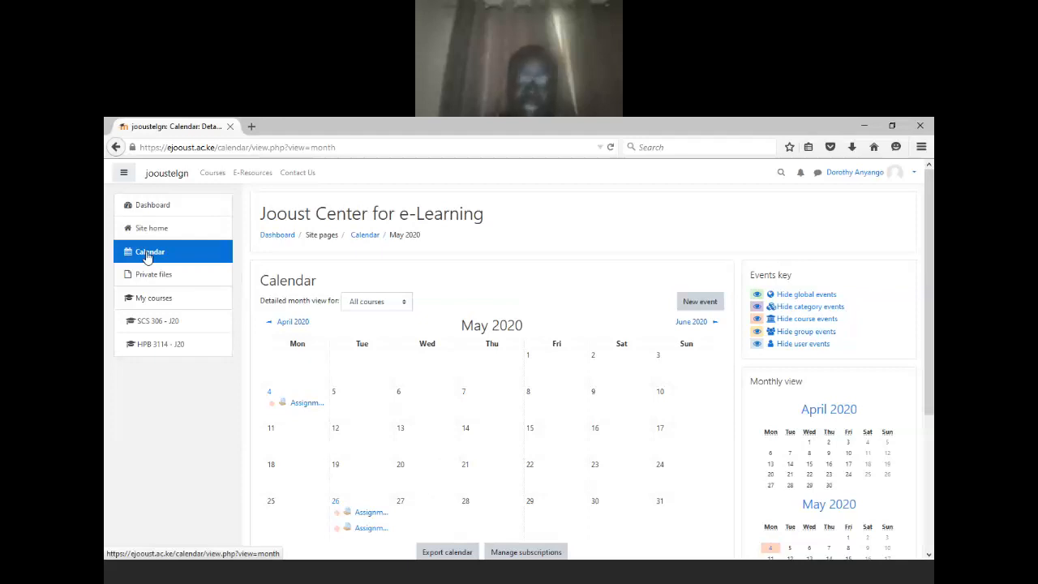
pyautogui.click(165, 205)
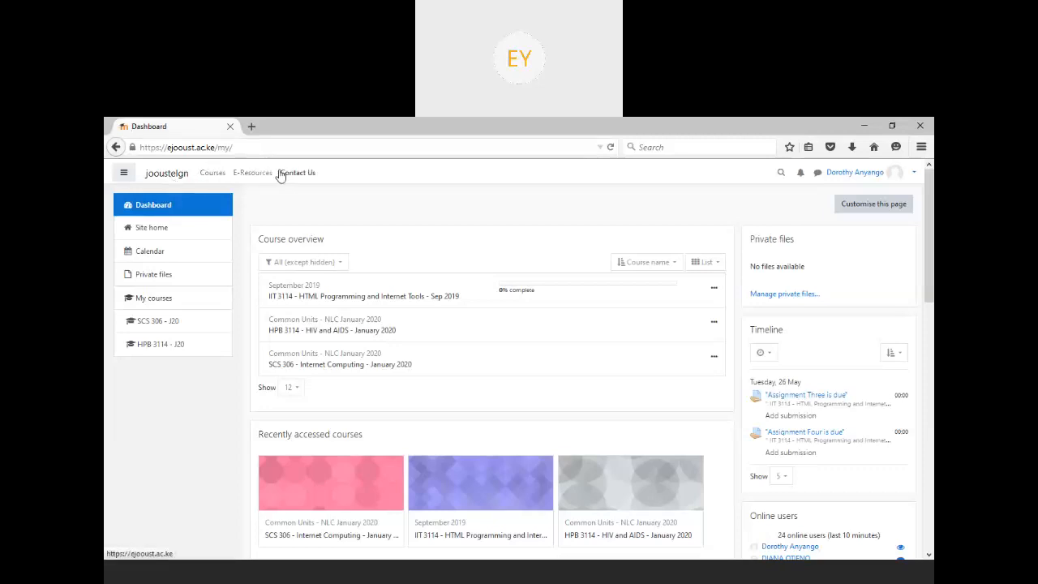
pyautogui.click(221, 179)
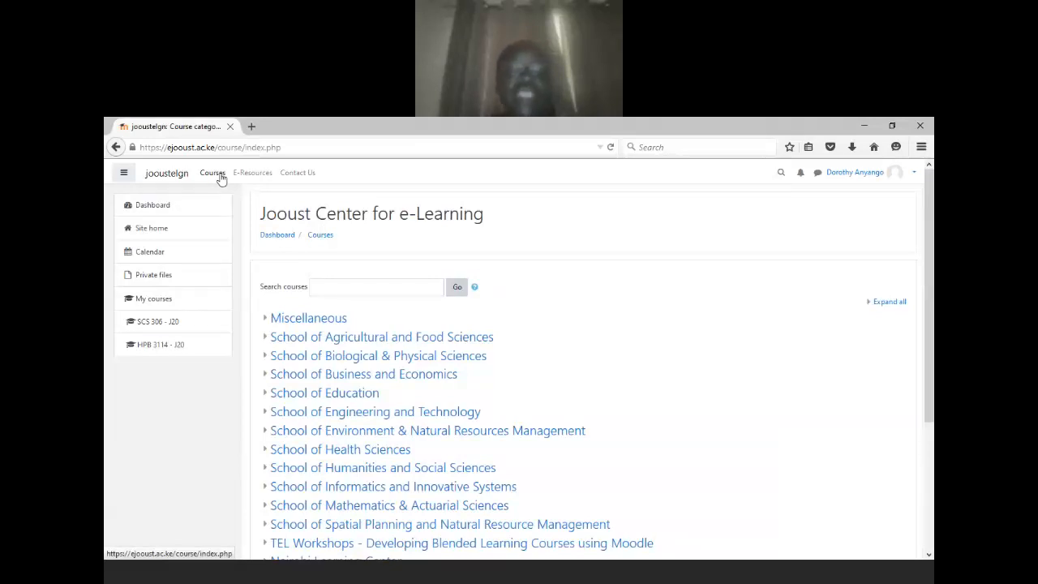
pyautogui.click(221, 267)
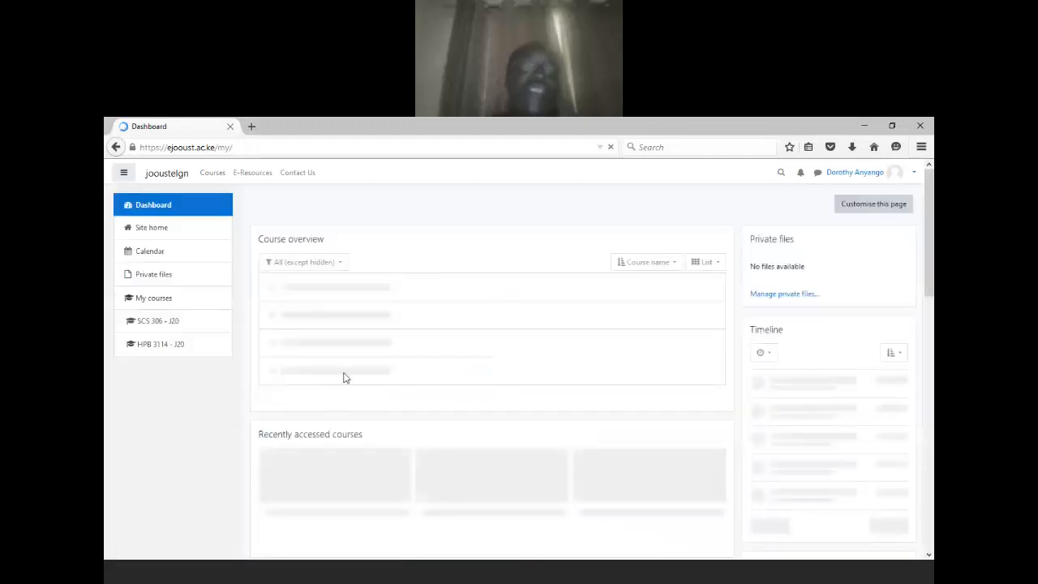
pyautogui.click(211, 175)
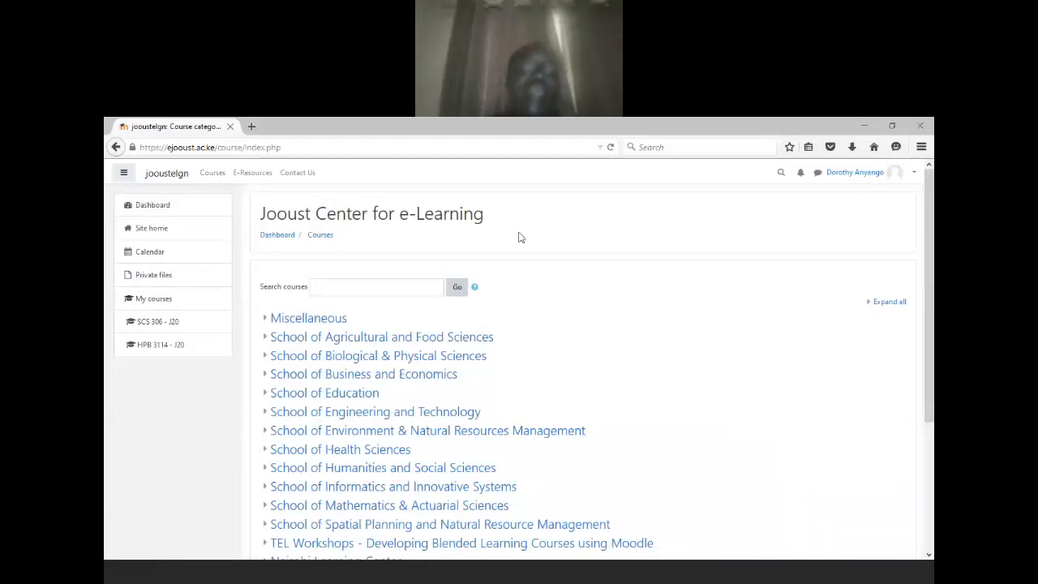
pyautogui.click(188, 209)
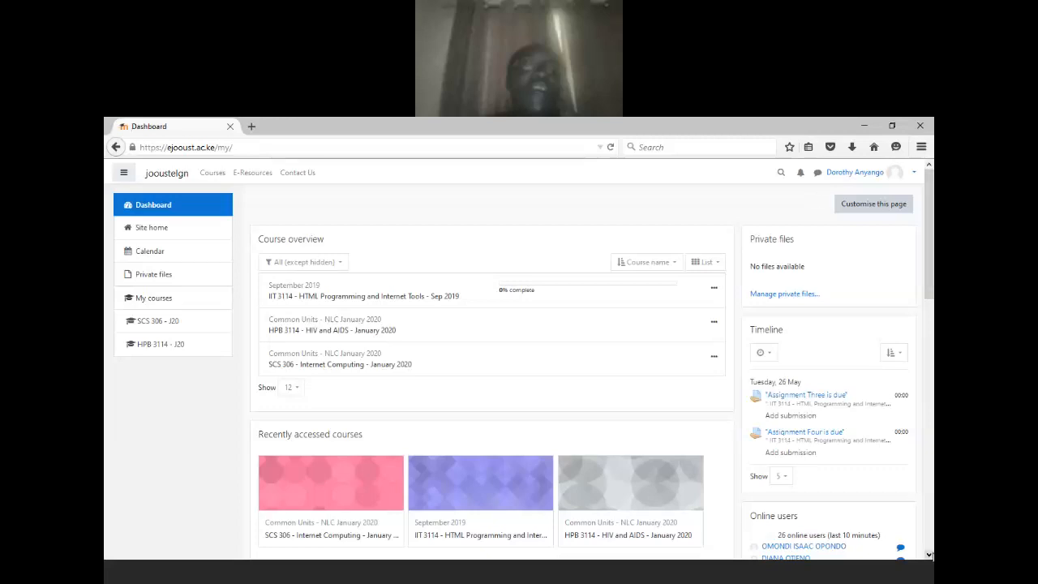
# Step: Examine the dashboard's online users, latest badges and calendar blocks, and return to the course overview
pyautogui.scroll(-10, 929, 555)
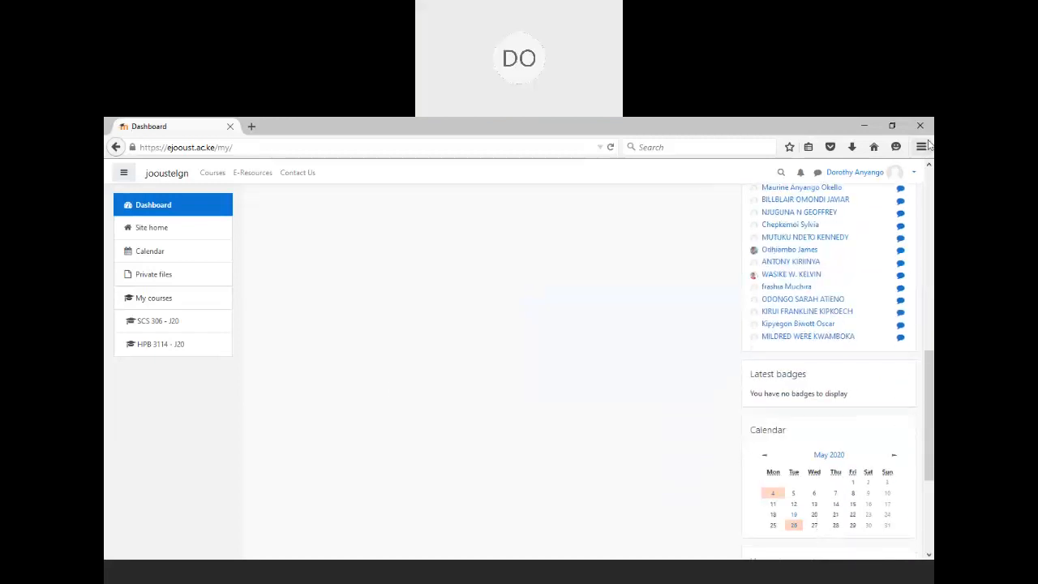
pyautogui.scroll(5, 929, 167)
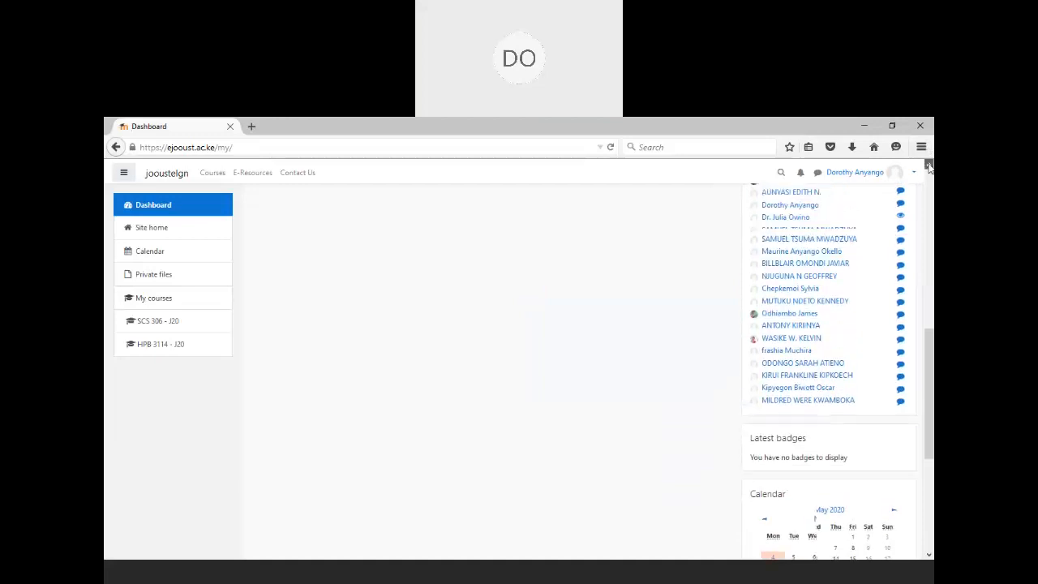
pyautogui.scroll(5, 928, 166)
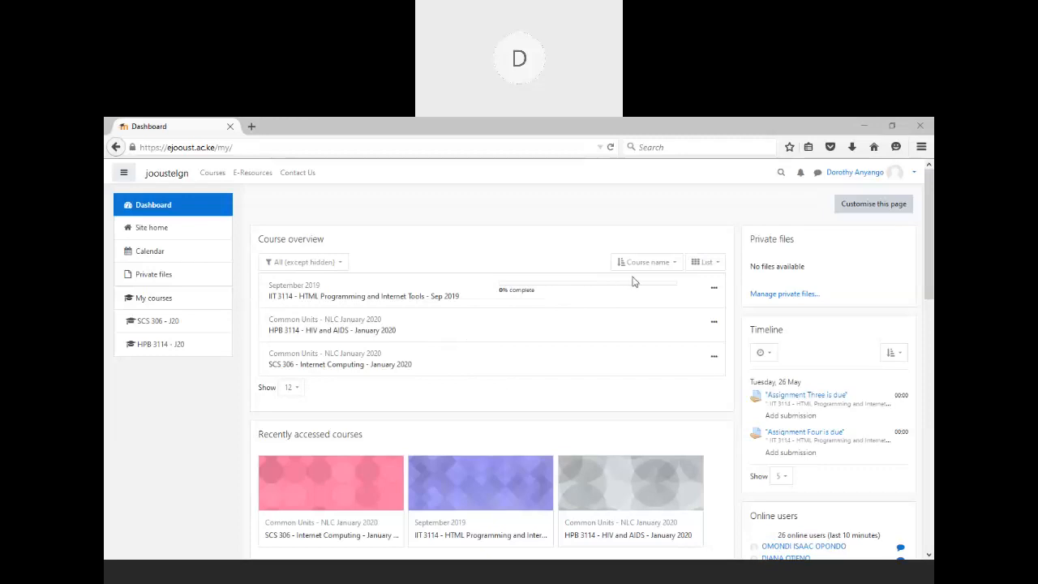
# Step: Display the course overview as Card and as Summary, and set it back to List
pyautogui.click(702, 262)
pyautogui.click(681, 285)
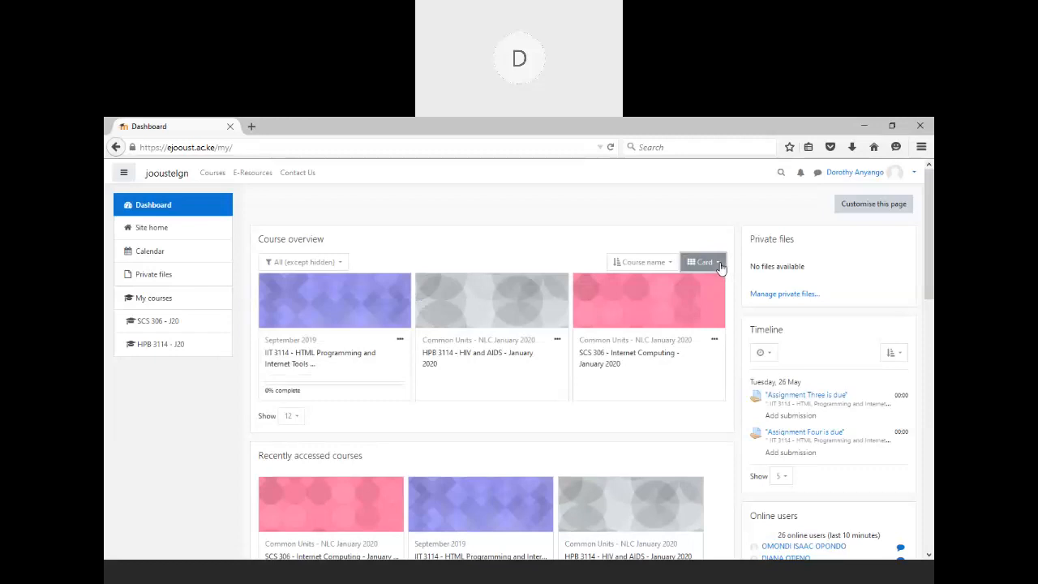
pyautogui.click(720, 267)
pyautogui.click(678, 312)
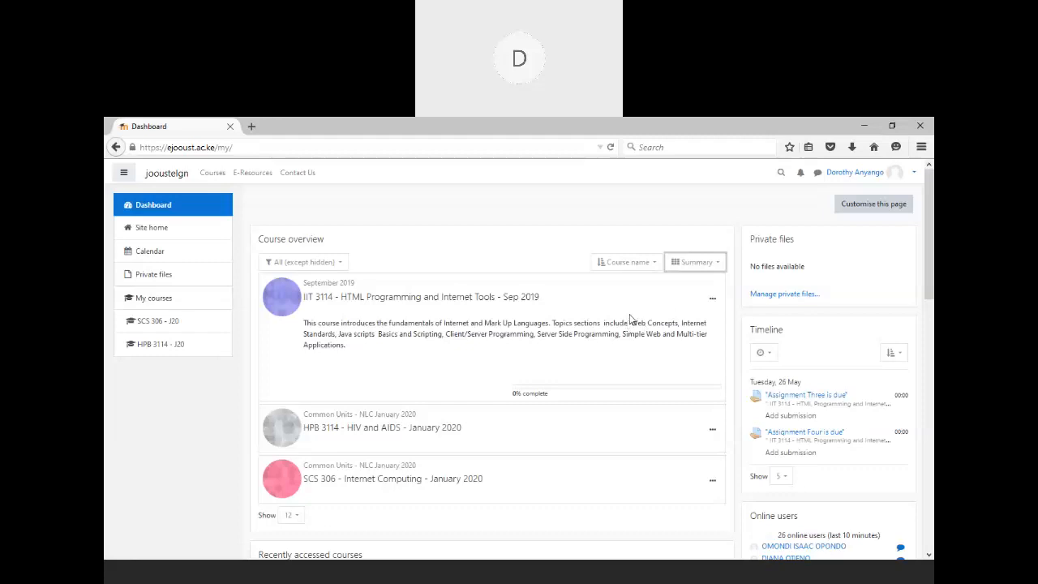
pyautogui.click(723, 264)
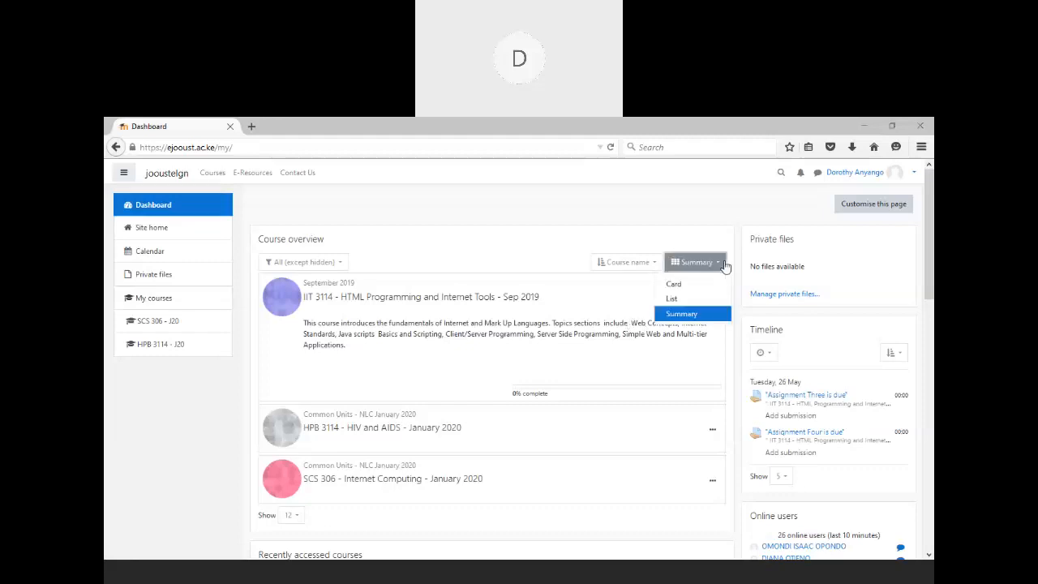
pyautogui.click(685, 300)
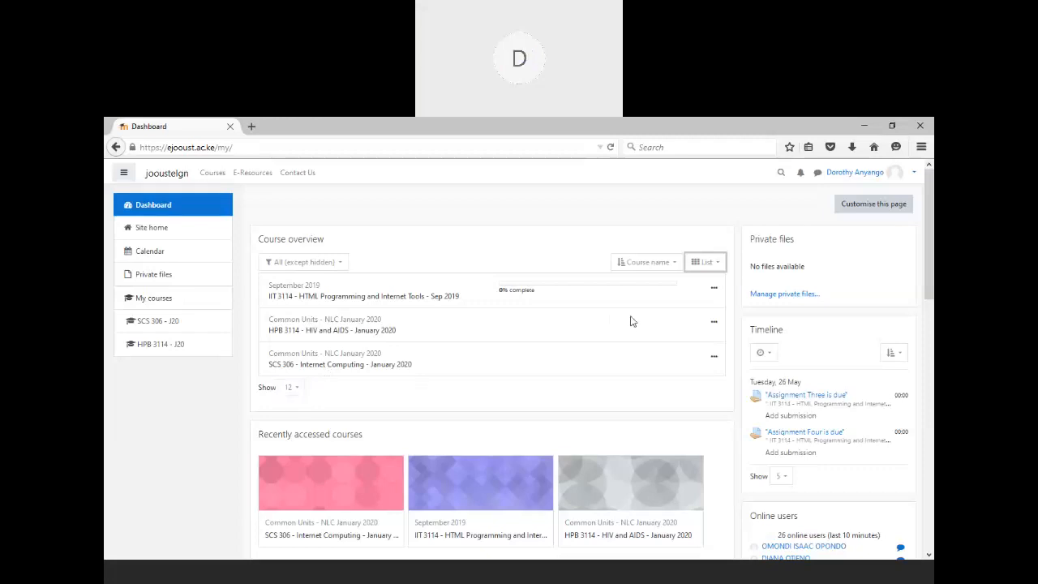
# Step: Open the School of Health Sciences category from the site's course list
pyautogui.click(214, 174)
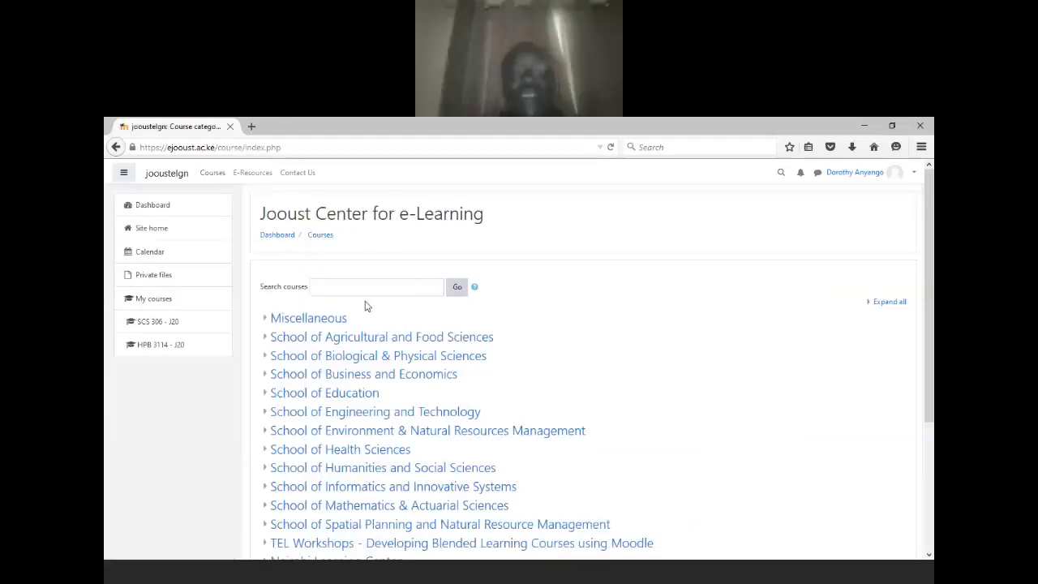
pyautogui.click(347, 450)
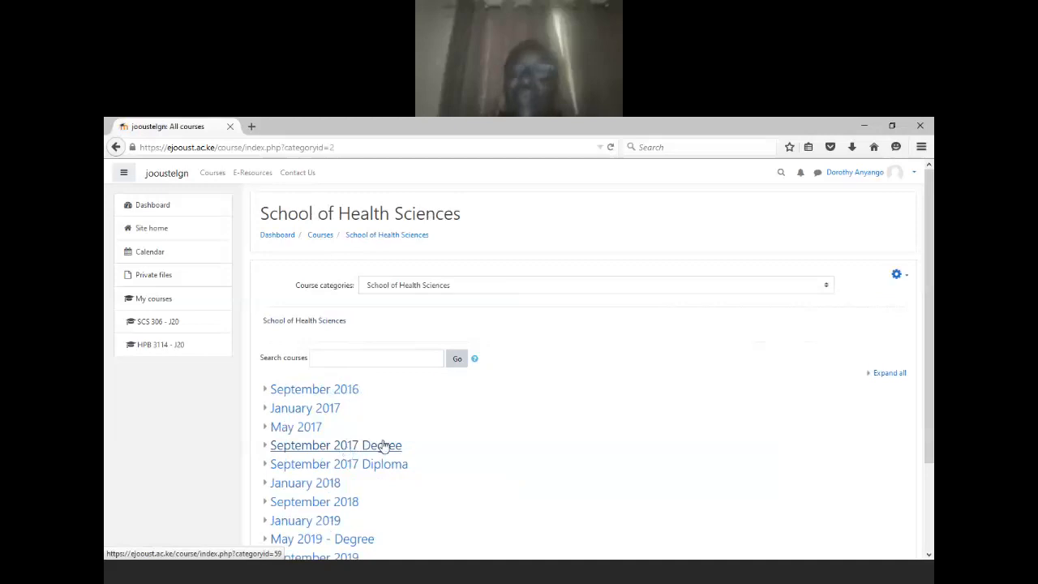
# Step: View the enrolment options of HCD 1111 Introduction to Human Anatomy and Physiology in the January- April 2020 category, and return to the dashboard
pyautogui.click(929, 556)
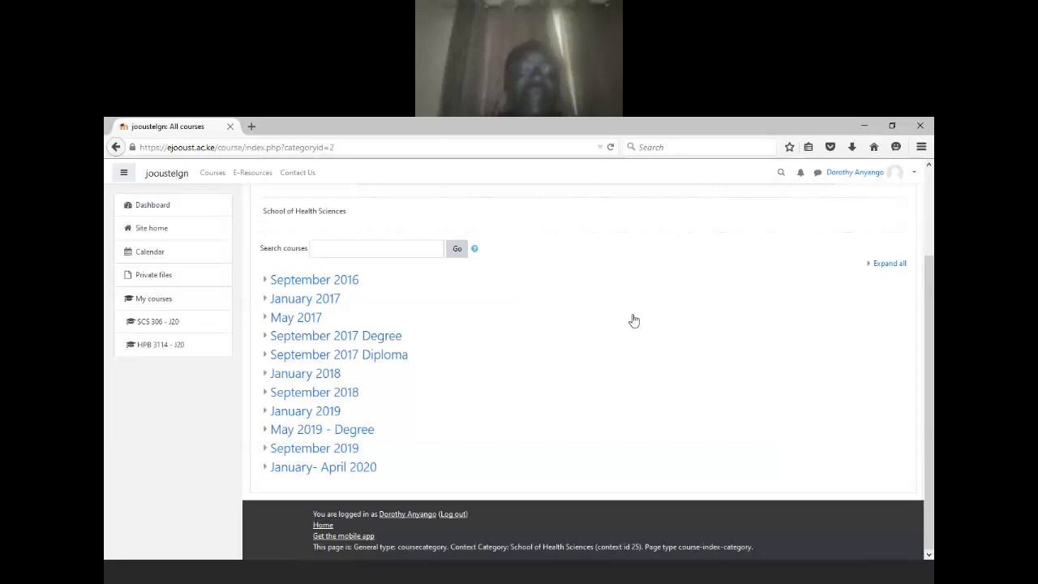
pyautogui.click(309, 469)
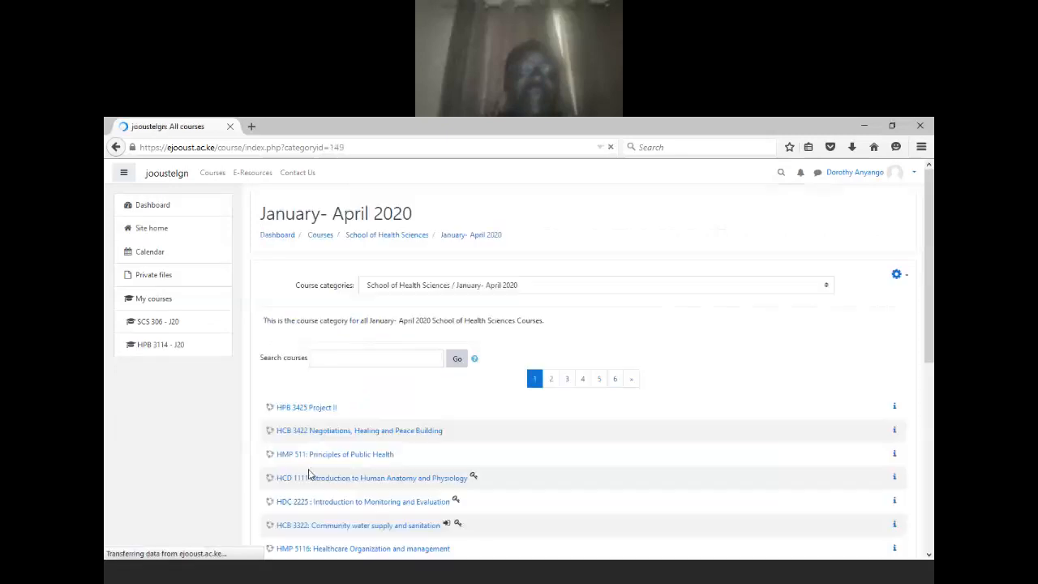
pyautogui.click(349, 478)
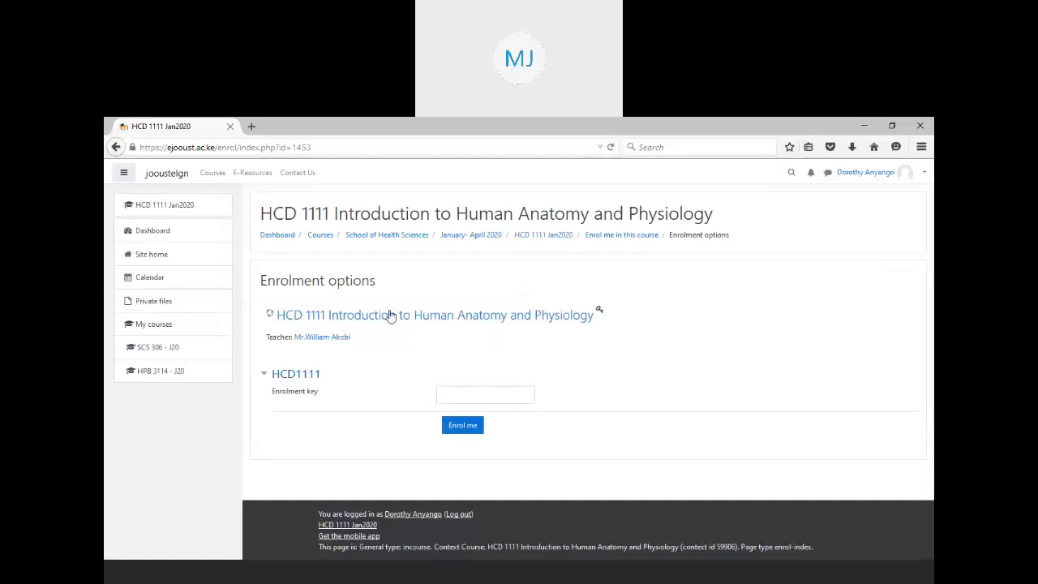
pyautogui.click(468, 396)
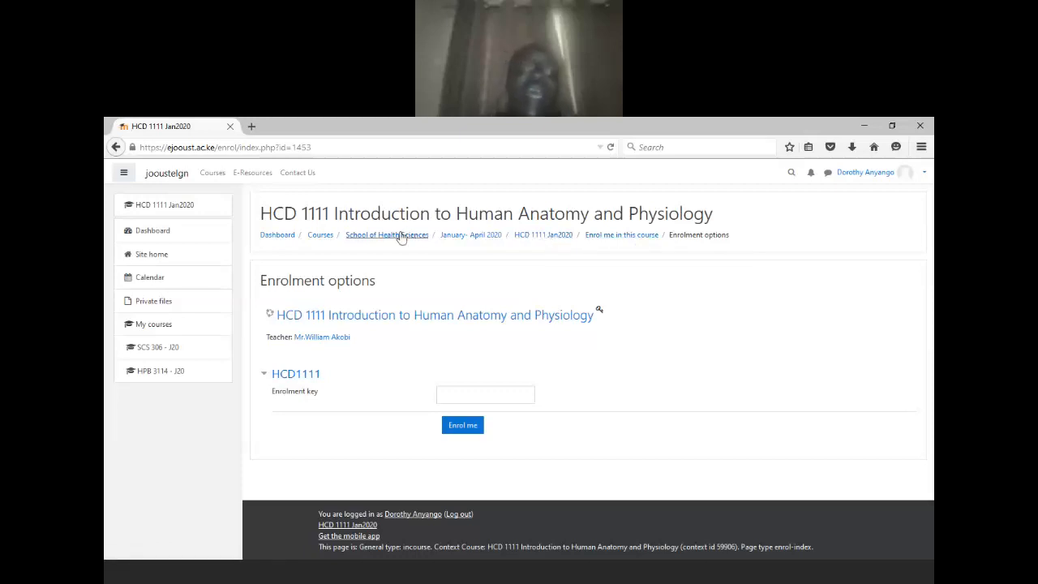
pyautogui.click(276, 242)
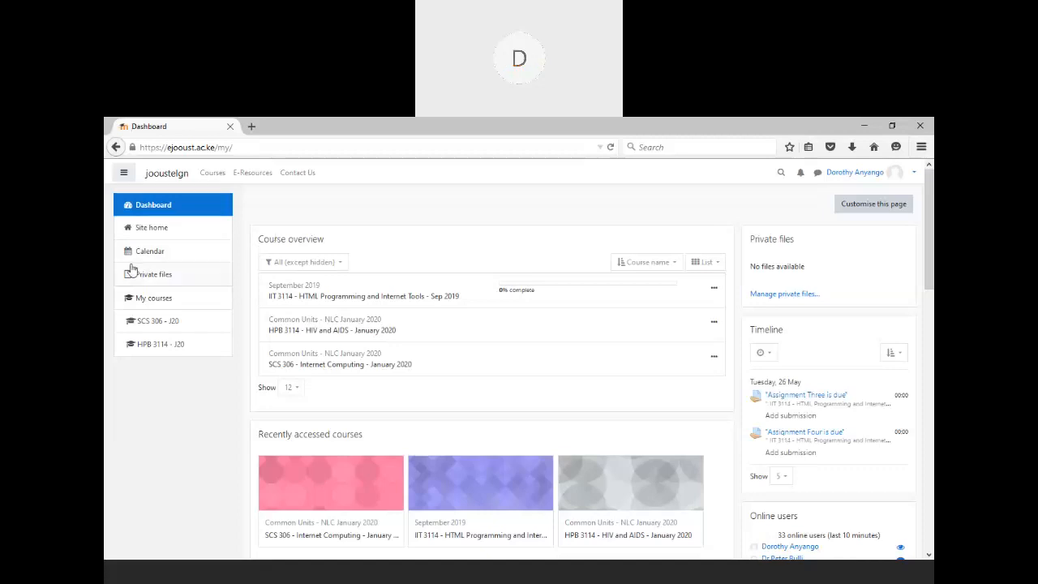
# Step: Open the IIT 3114 - HTML Programming and Internet Tools course, view its participants list, and return to the dashboard
pyautogui.click(312, 298)
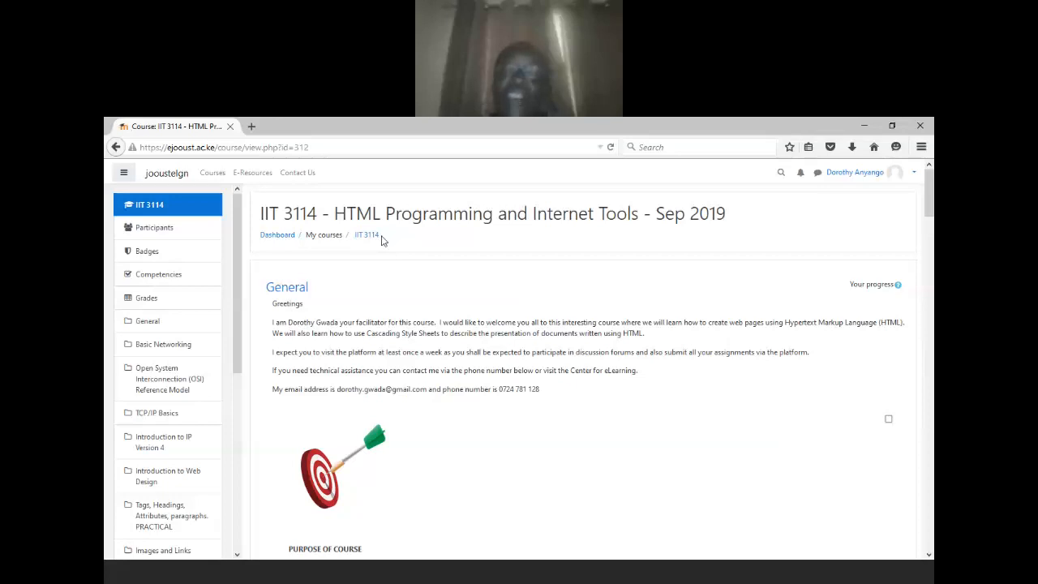
pyautogui.click(160, 231)
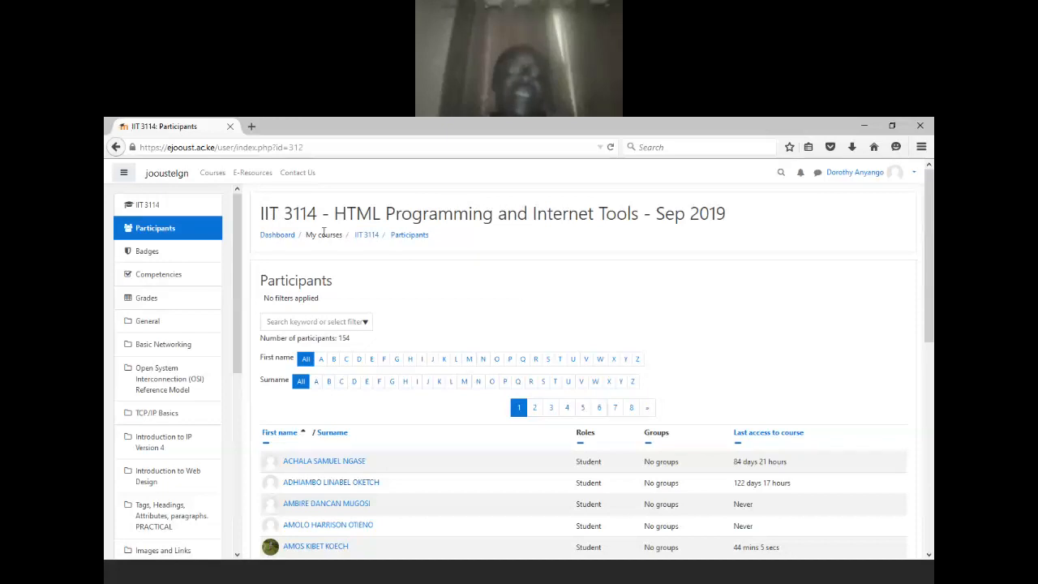
pyautogui.click(367, 235)
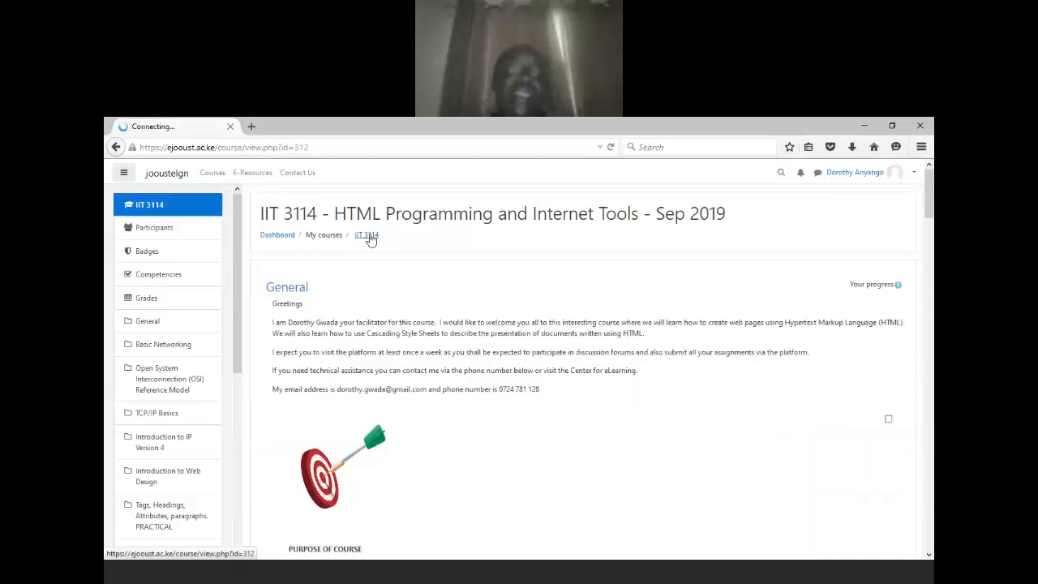
pyautogui.click(277, 236)
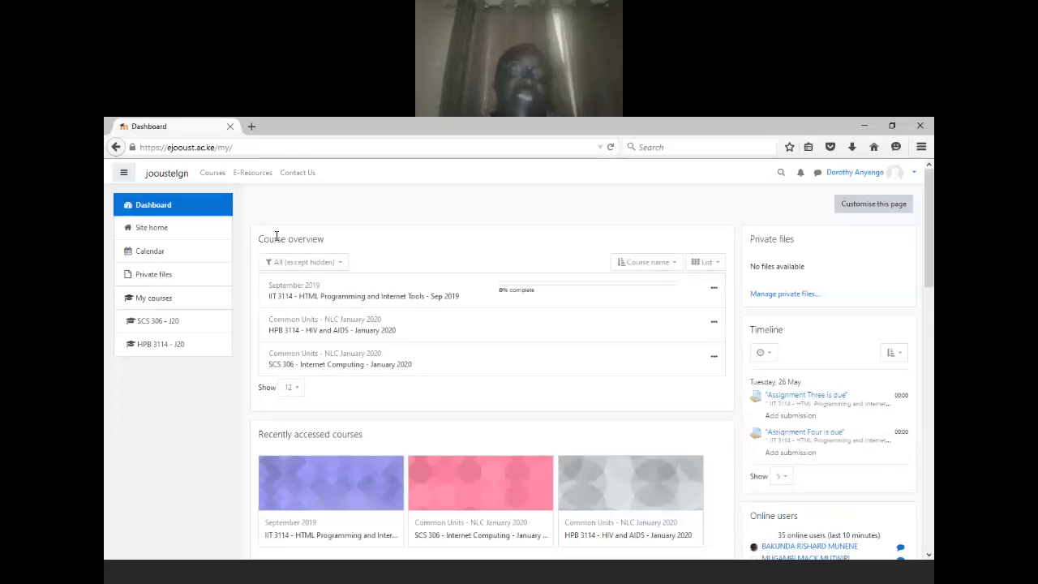
# Step: Open the SCS 306 - Internet Computing course, look through its topics and materials, and return to the dashboard
pyautogui.click(350, 370)
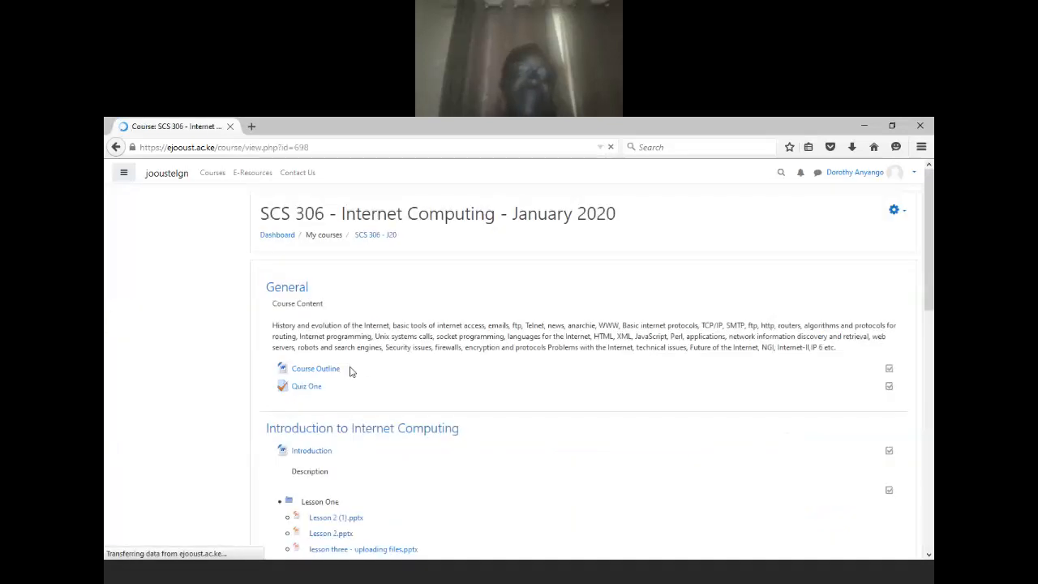
pyautogui.click(928, 556)
pyautogui.click(929, 555)
pyautogui.moveTo(929, 556); pyautogui.dragTo(929, 558)
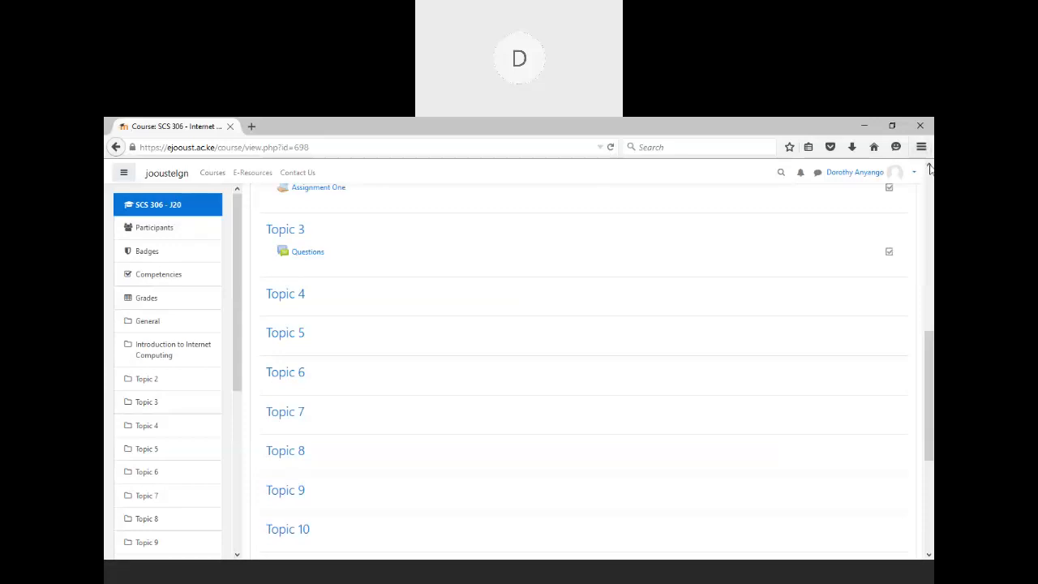
pyautogui.scroll(3, 929, 168)
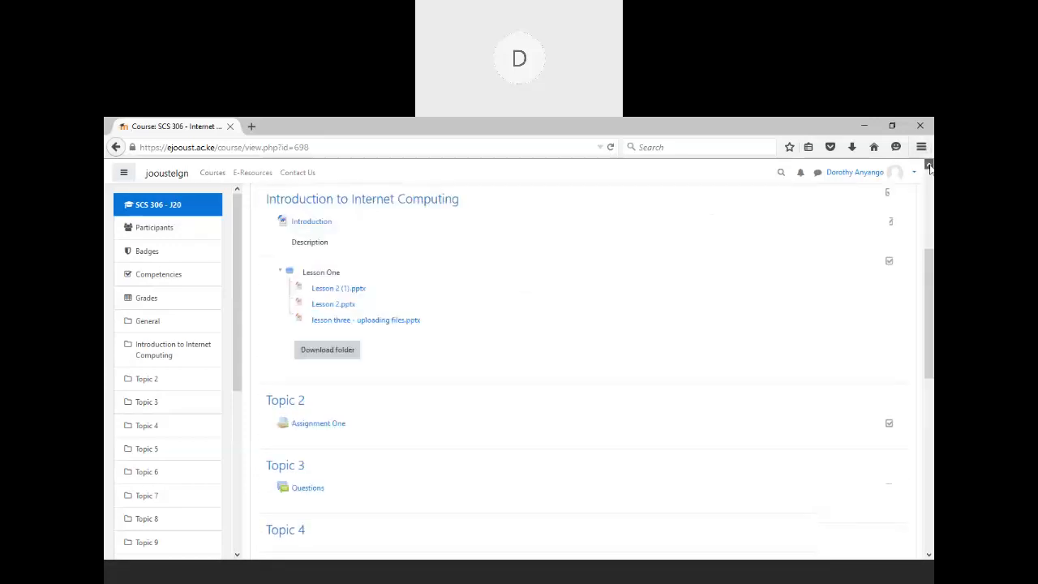
pyautogui.scroll(3, 929, 167)
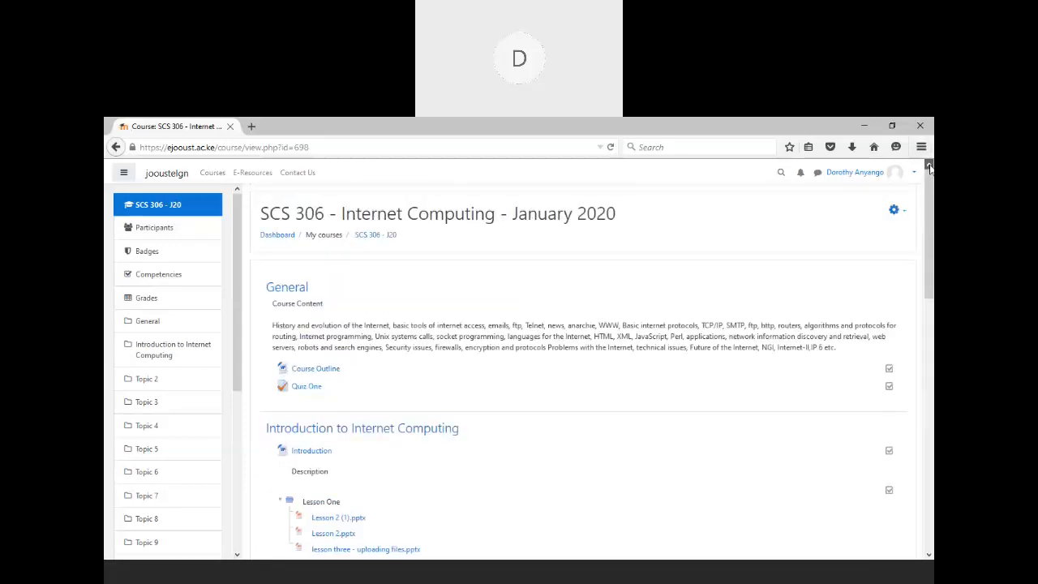
pyautogui.click(277, 235)
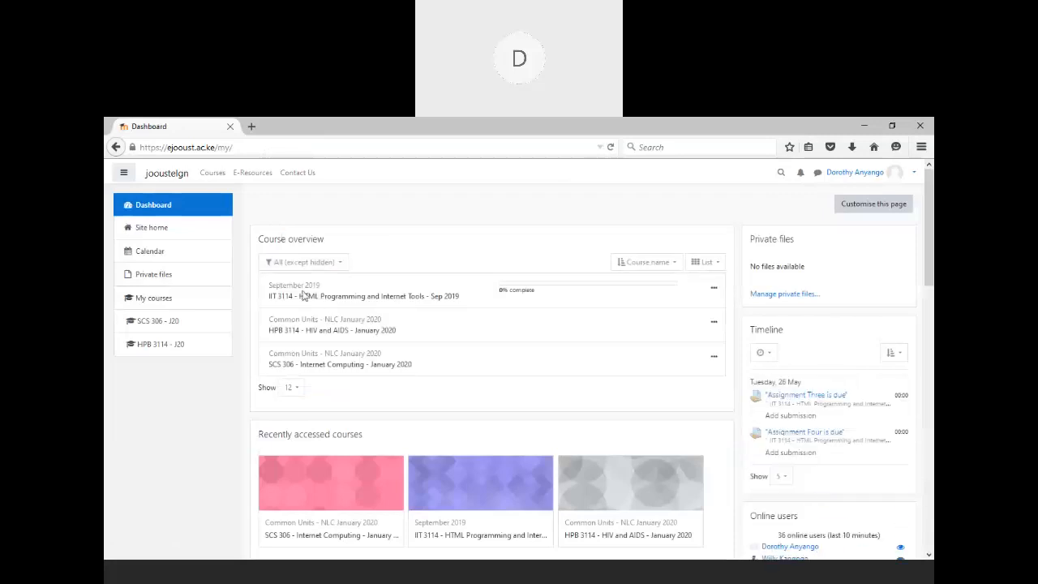
# Step: Open the IIT 3114 course and request the Course Outline file in its General section, dismissing the download
pyautogui.click(308, 297)
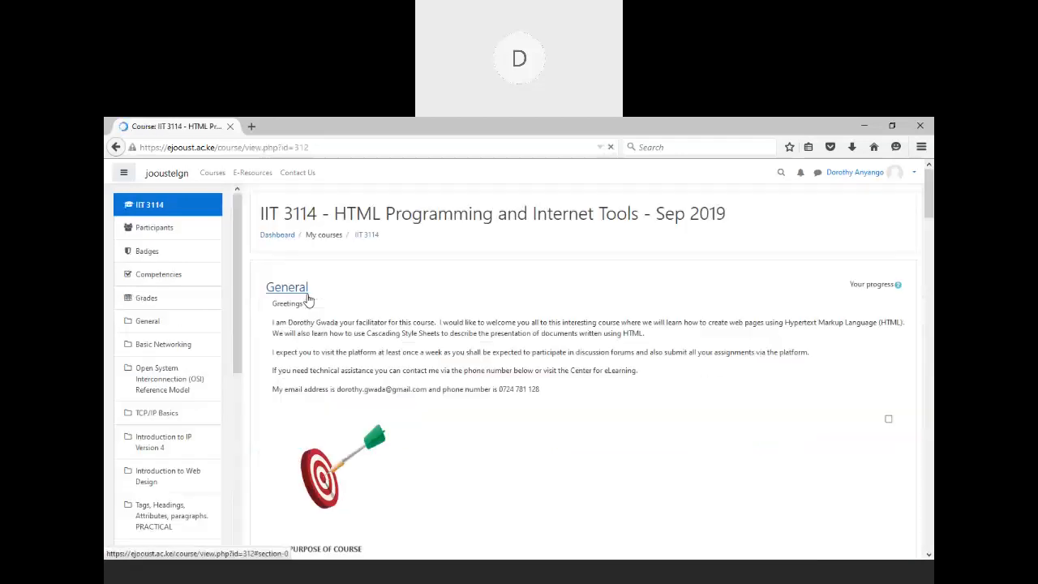
pyautogui.click(308, 299)
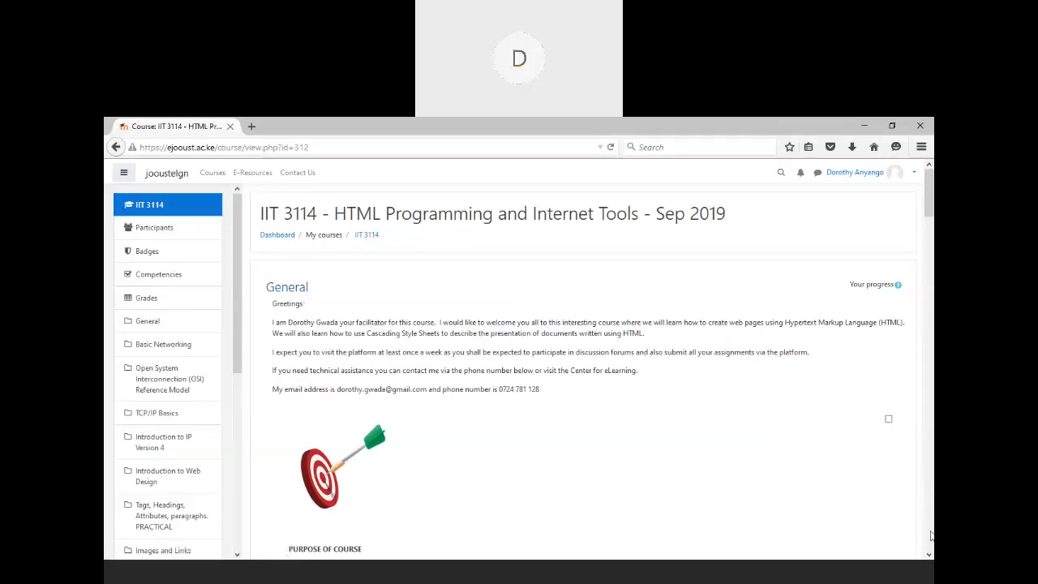
pyautogui.click(929, 556)
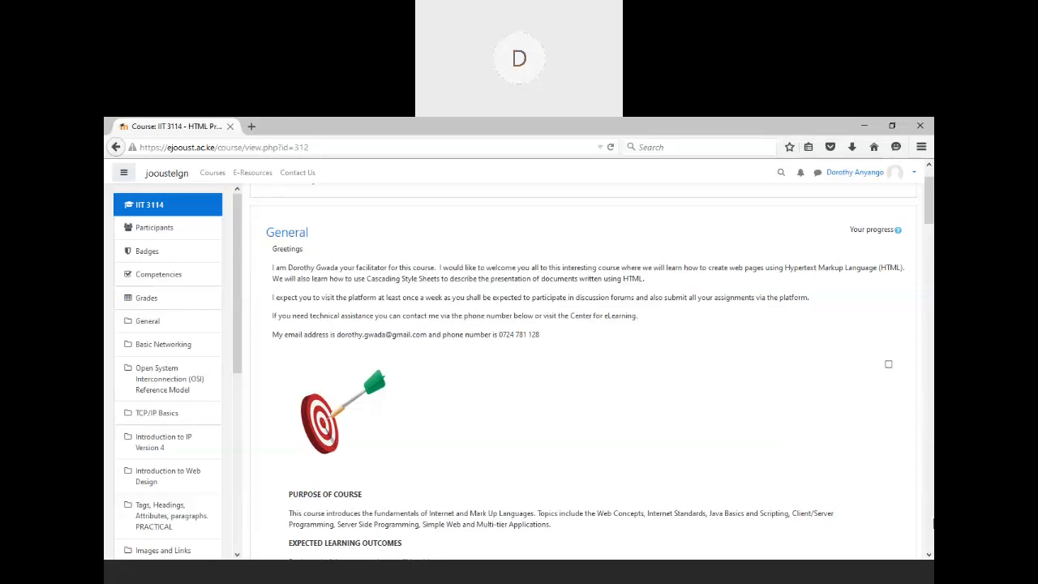
pyautogui.click(929, 555)
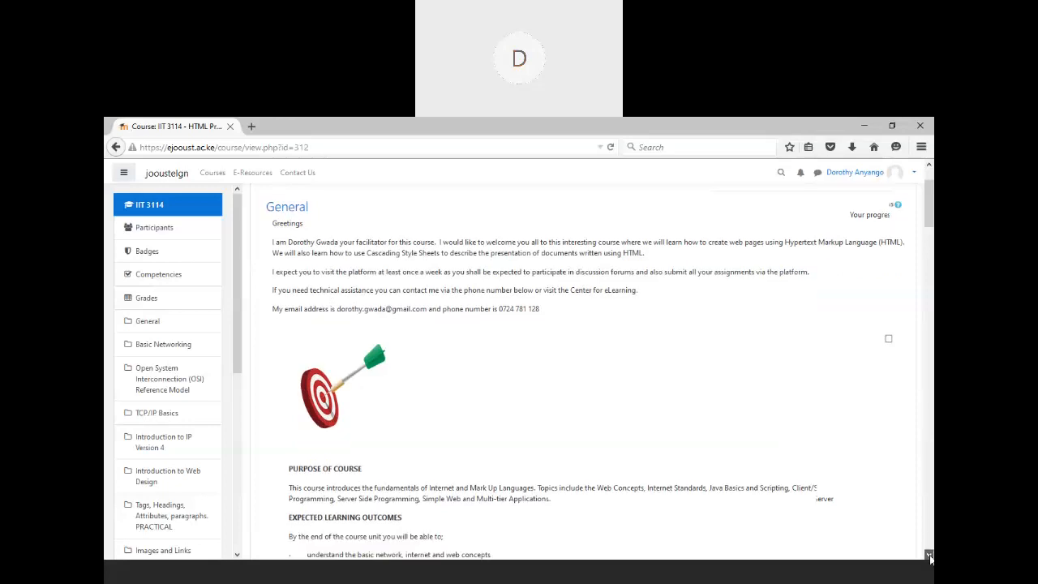
pyautogui.click(929, 555)
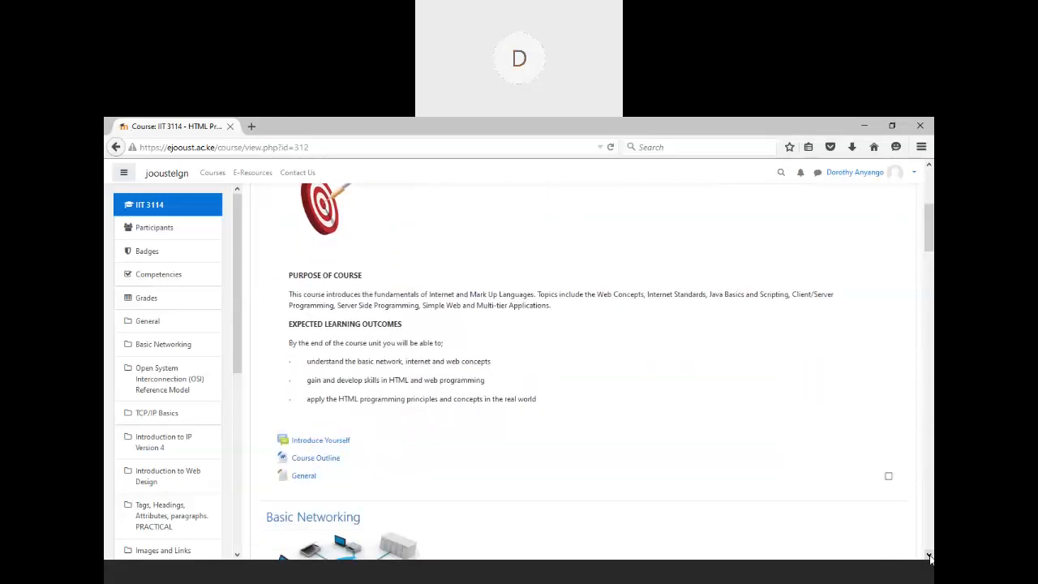
pyautogui.click(929, 556)
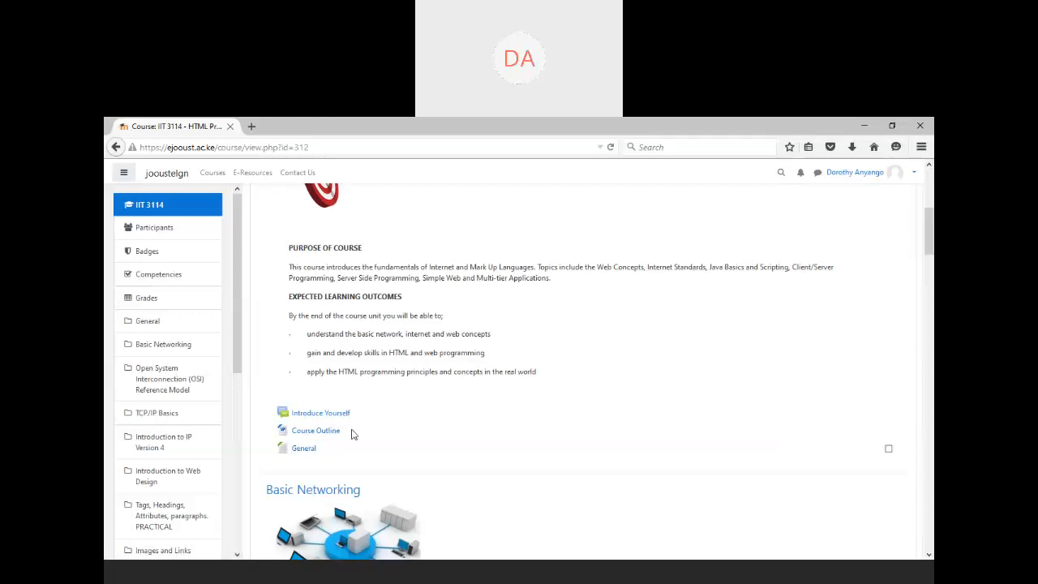
pyautogui.click(308, 434)
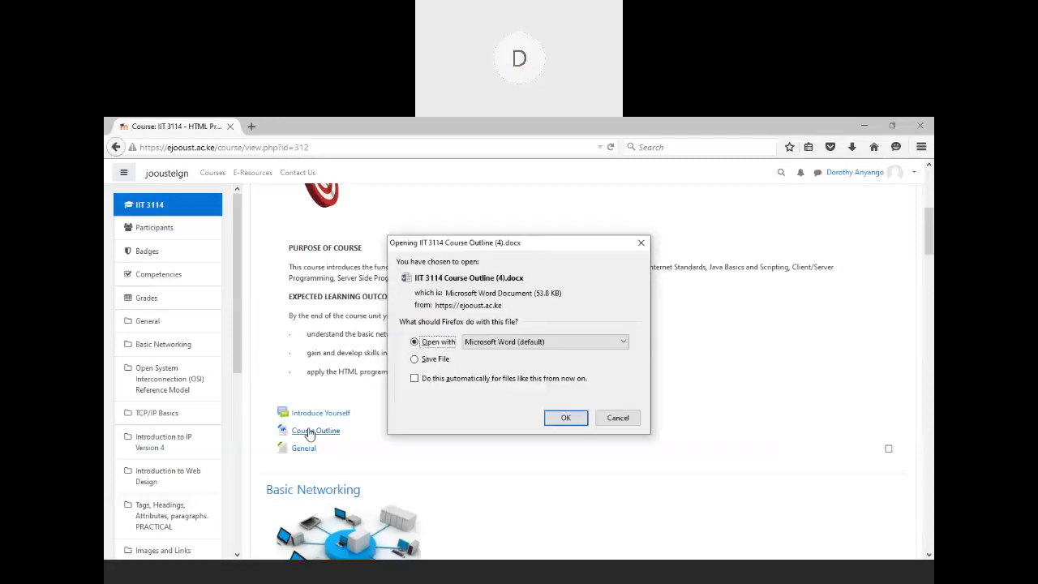
pyautogui.click(620, 419)
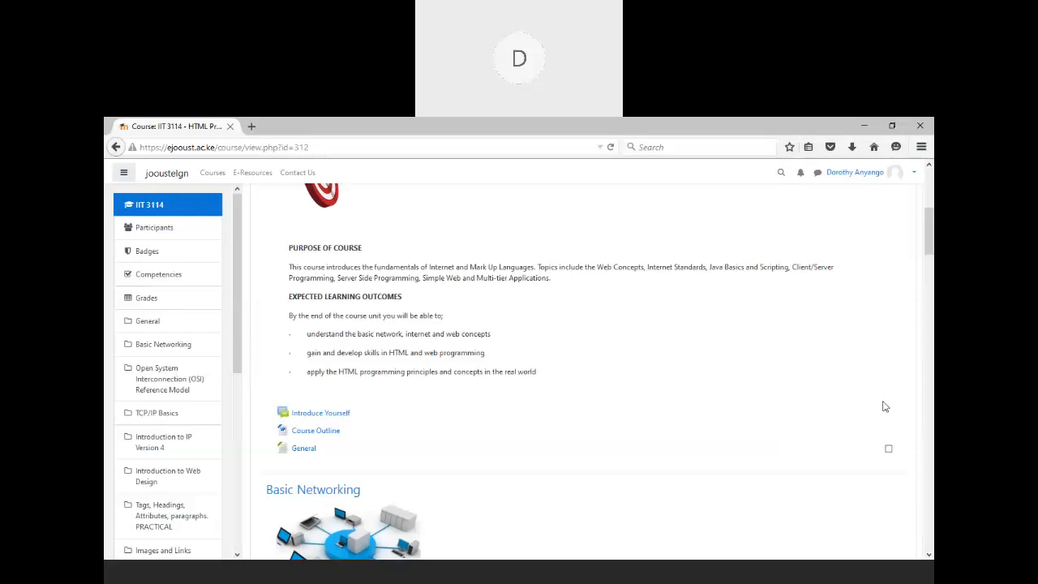
# Step: Examine the IIT 3114 lessons from Basic Networking to the Tags, Headings, Attributes, paragraphs practical, and return to the General section
pyautogui.click(928, 555)
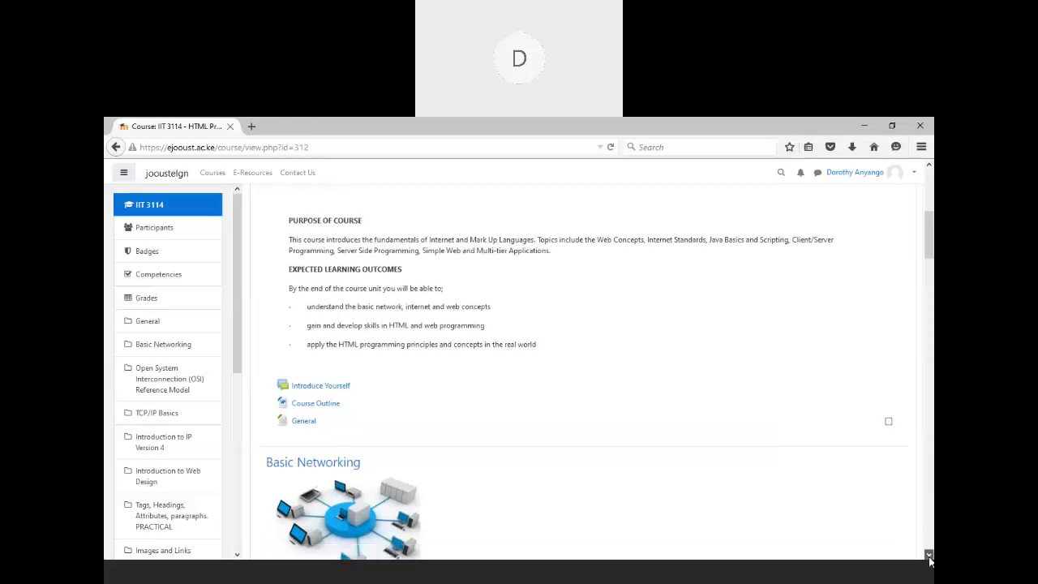
pyautogui.click(929, 556)
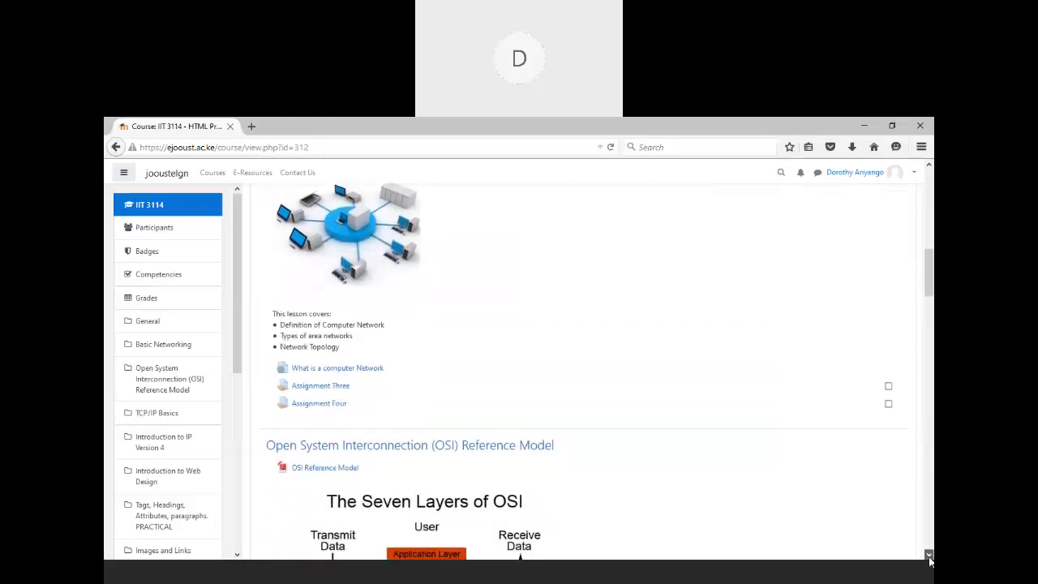
pyautogui.click(929, 556)
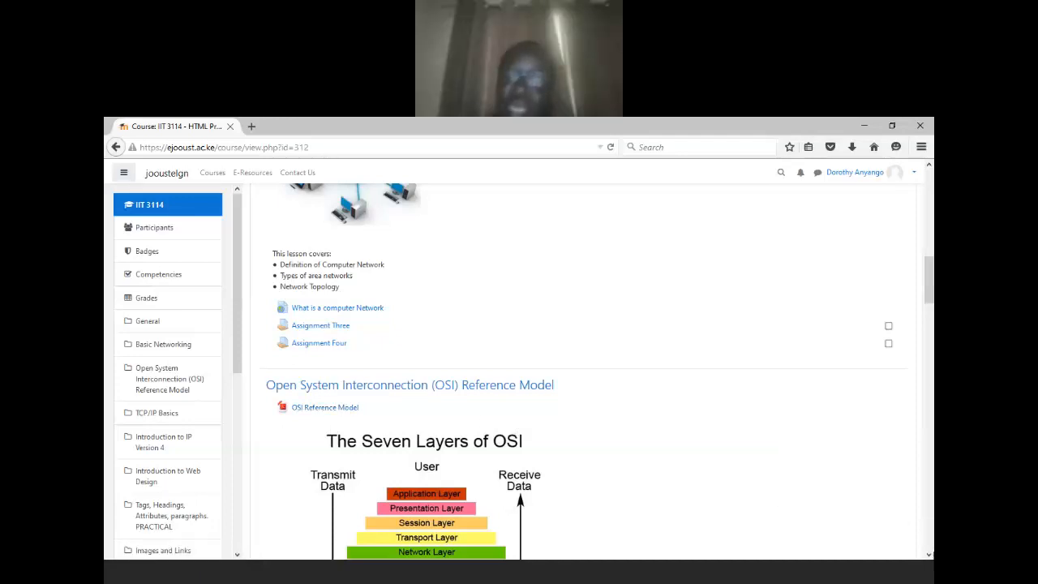
pyautogui.moveTo(929, 556); pyautogui.dragTo(929, 556)
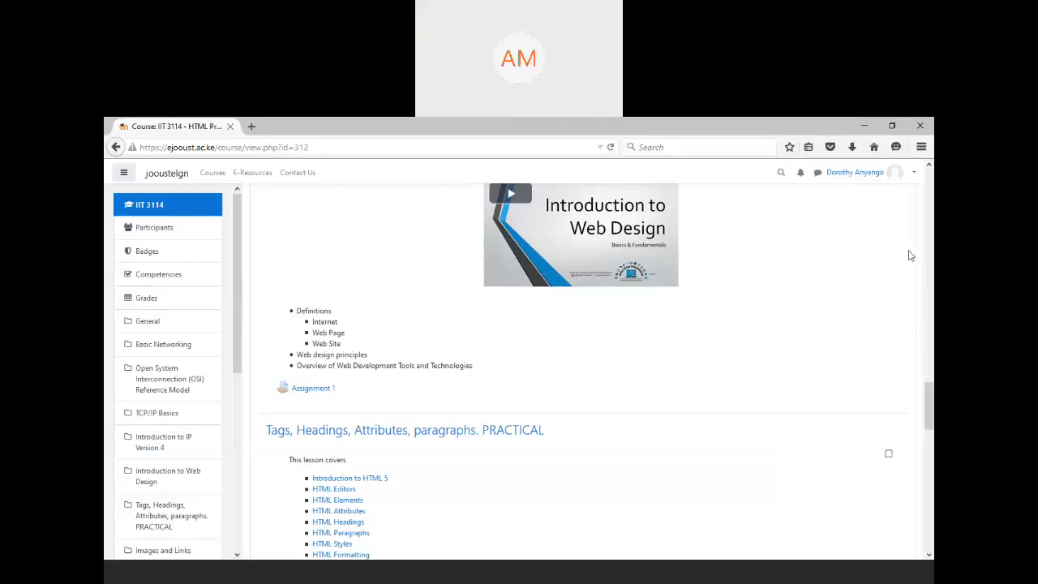
pyautogui.click(930, 167)
pyautogui.click(930, 166)
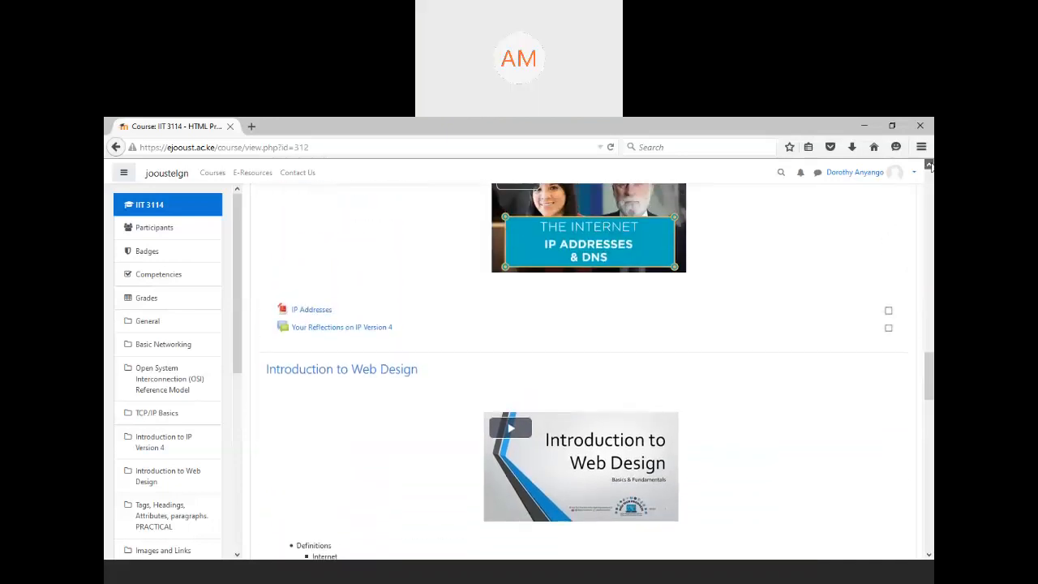
pyautogui.click(930, 166)
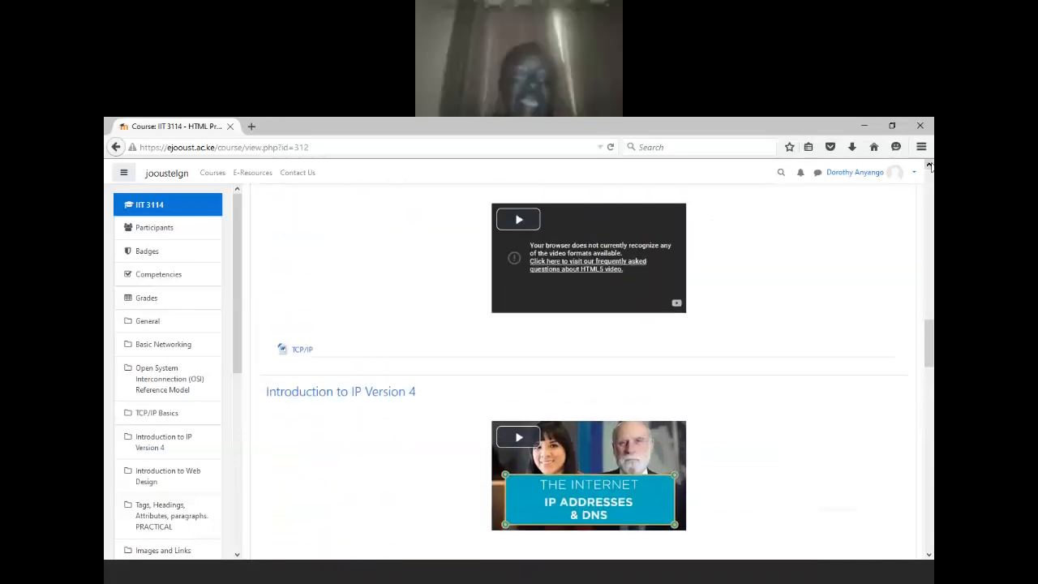
pyautogui.click(930, 166)
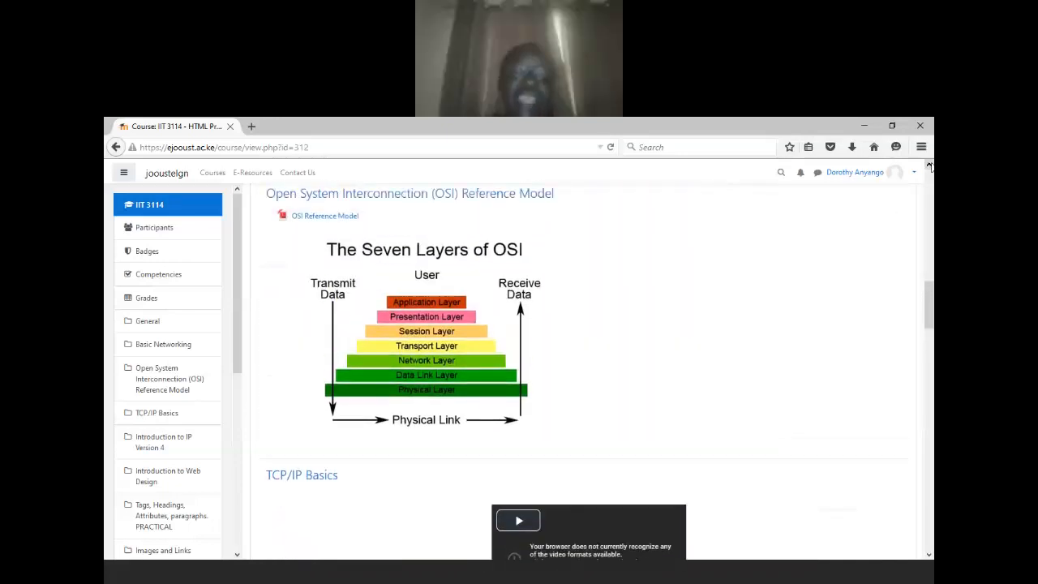
pyautogui.click(930, 166)
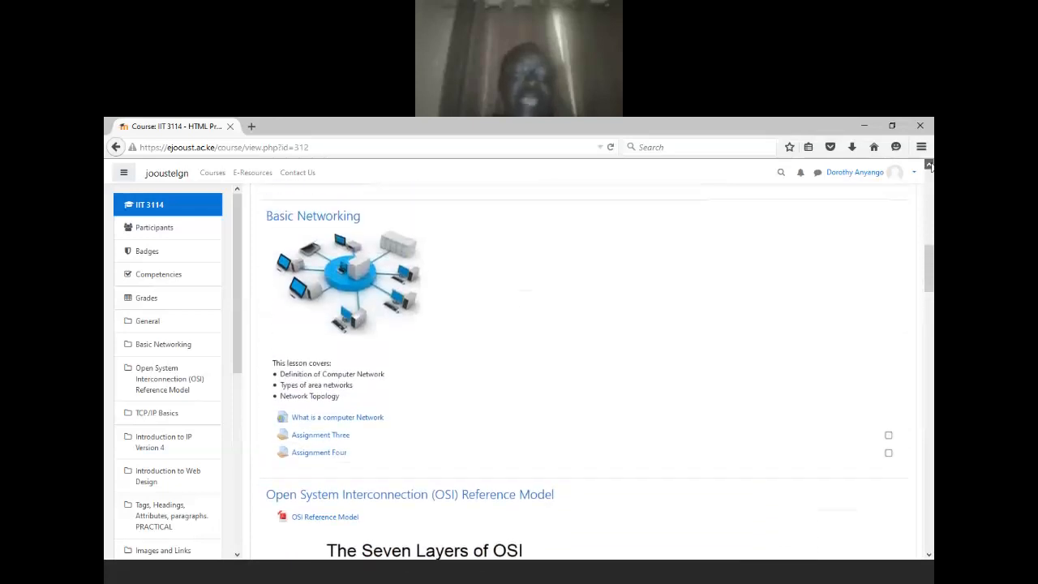
pyautogui.click(930, 166)
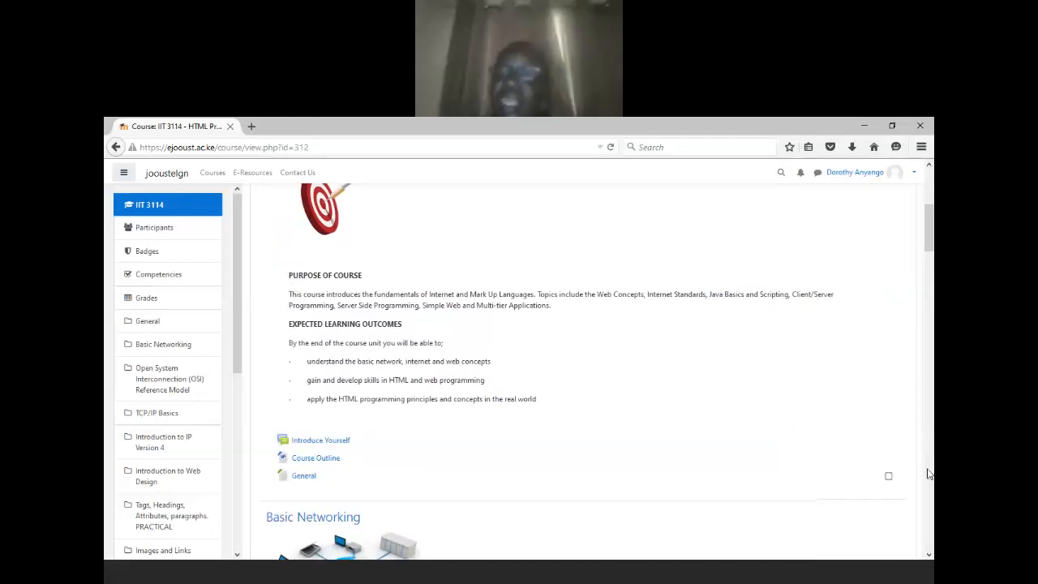
# Step: Open the "What is a computer Network" resource in the Basic Networking lesson
pyautogui.click(928, 554)
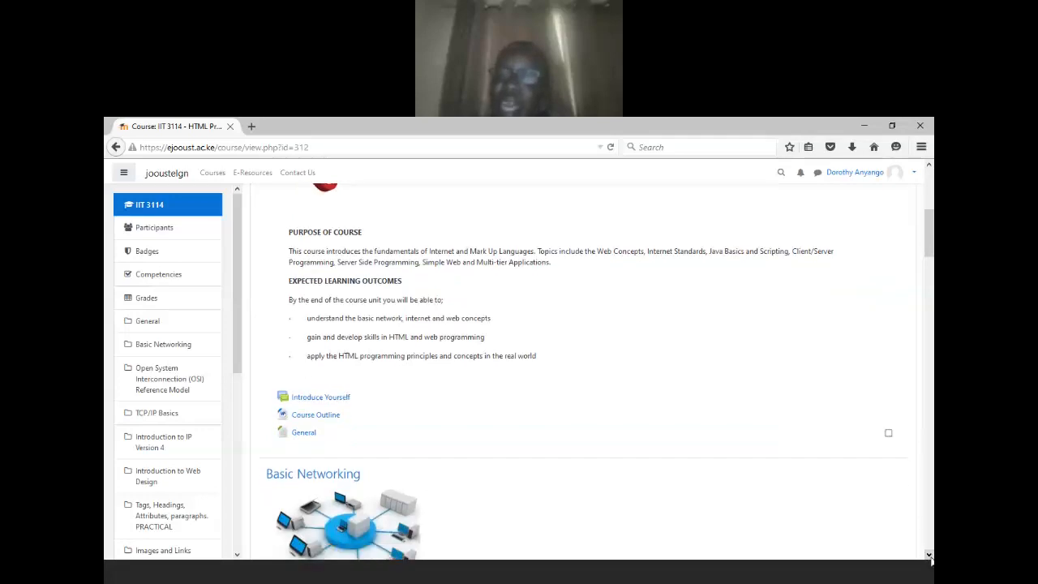
pyautogui.click(929, 554)
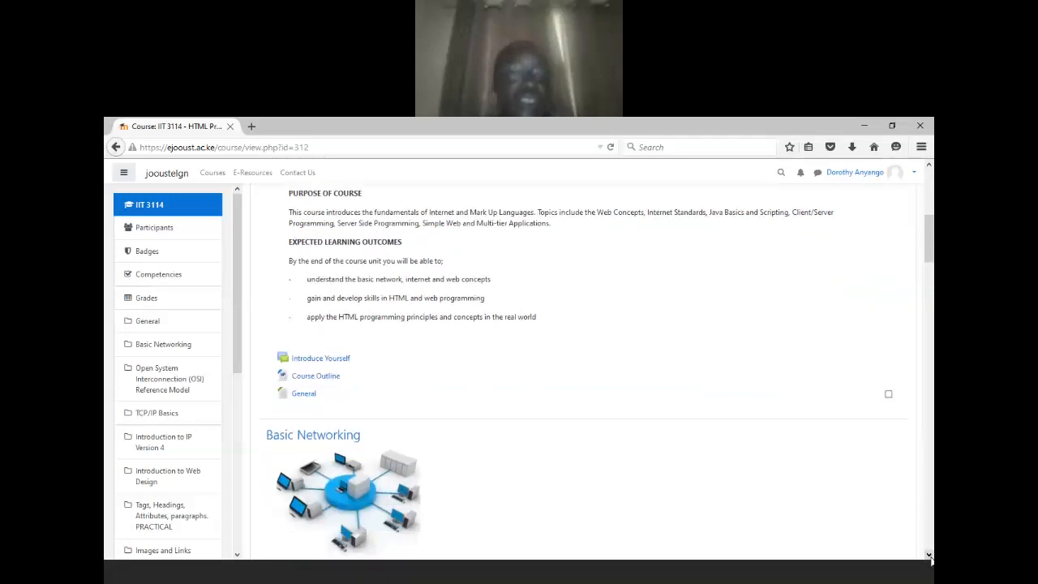
pyautogui.scroll(-5, 930, 558)
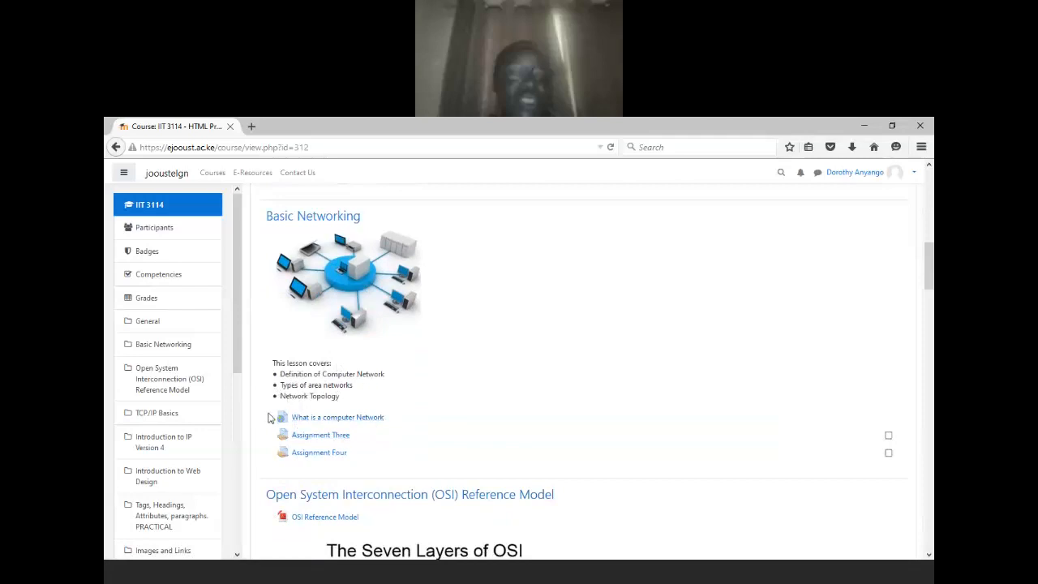
pyautogui.click(353, 418)
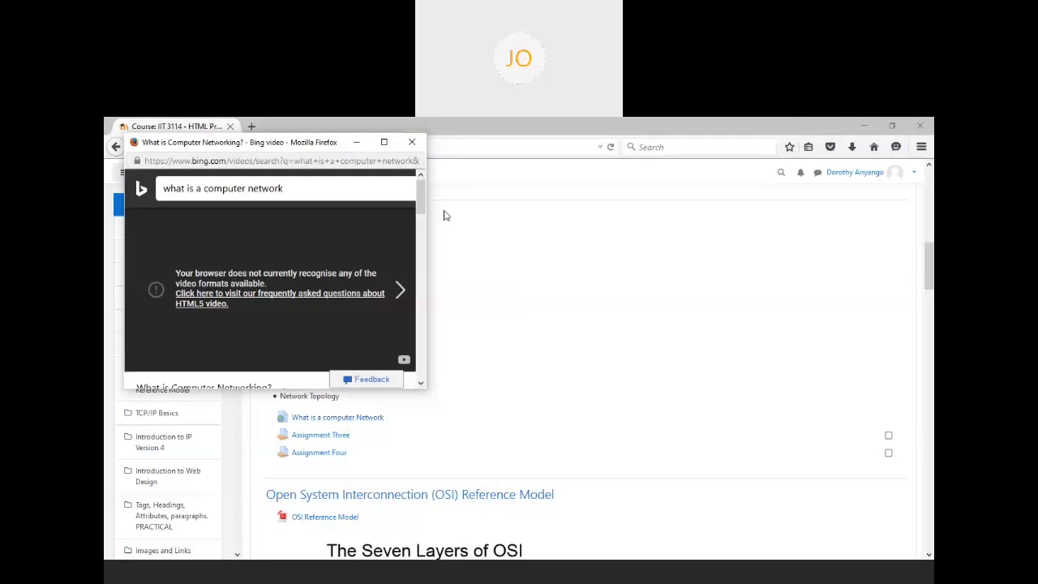
# Step: Close the computer network video window and look through the IIT 3114 lessons down to Introduction to IP Version 4
pyautogui.click(415, 145)
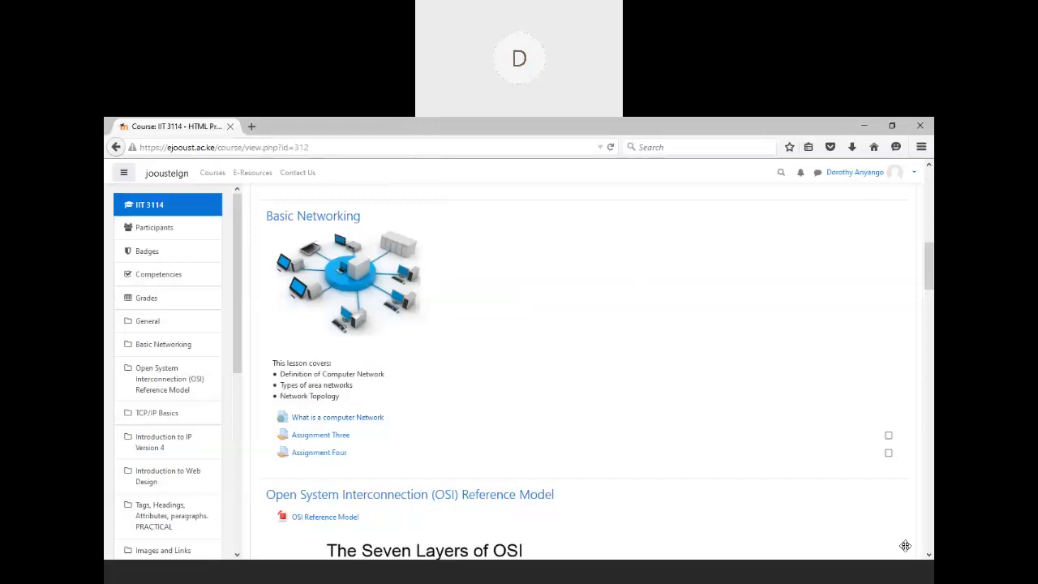
pyautogui.scroll(-3, 928, 556)
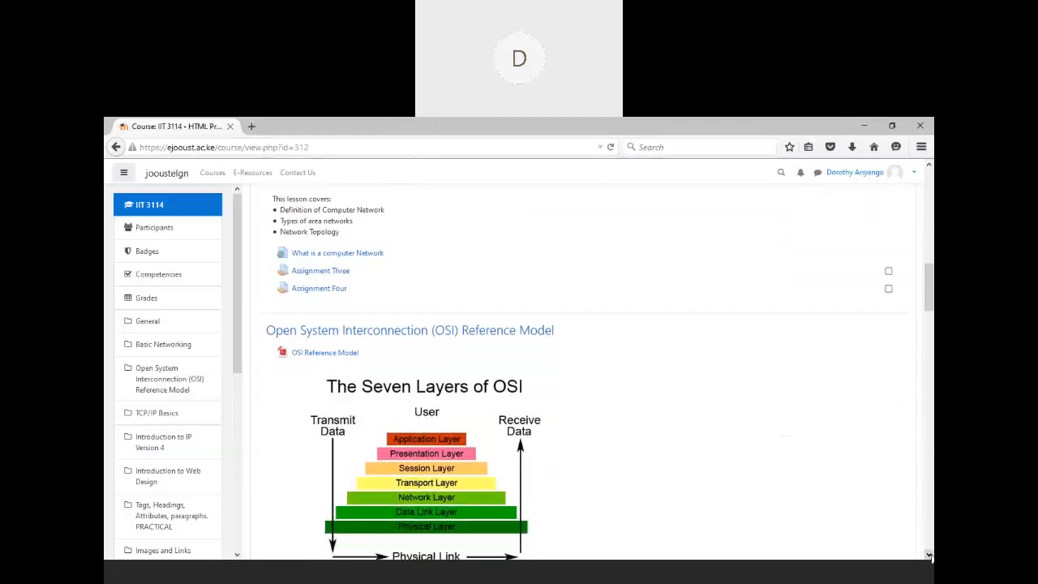
pyautogui.scroll(-5, 929, 556)
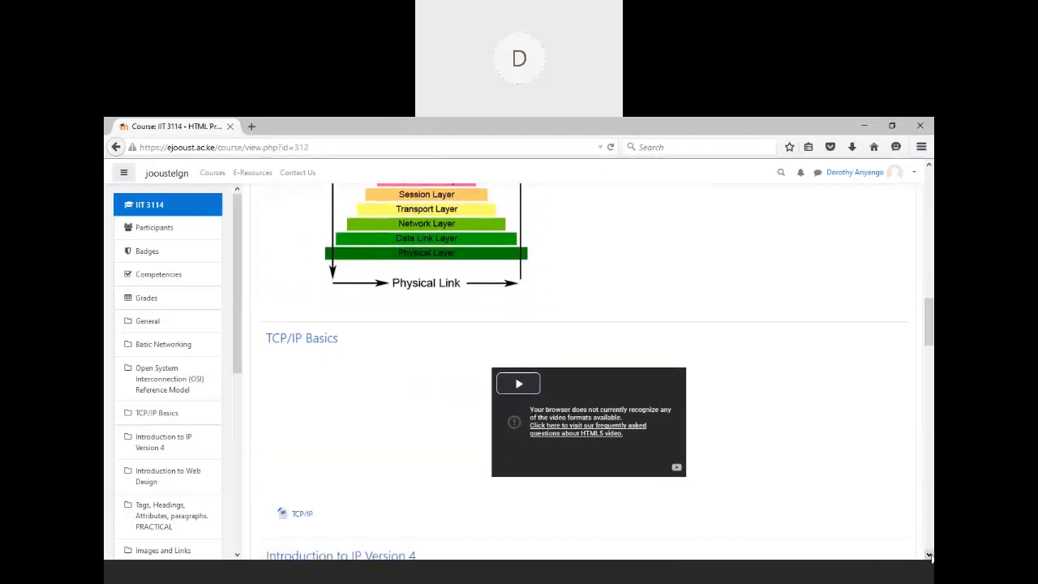
pyautogui.scroll(-2, 929, 557)
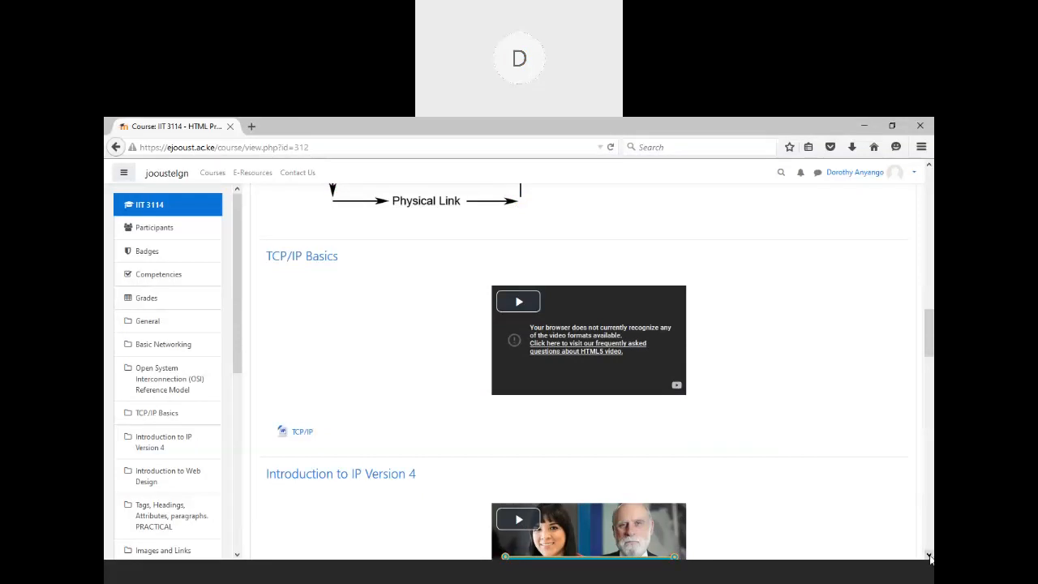
pyautogui.scroll(-3, 929, 556)
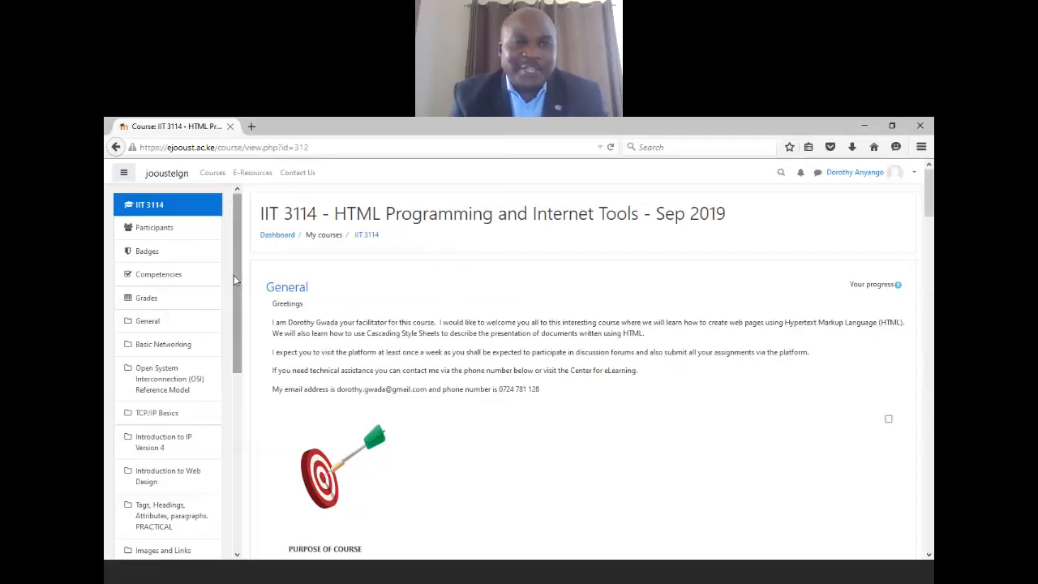
# Step: Return to the dashboard and open the Edit profile form from the account preferences
pyautogui.click(273, 237)
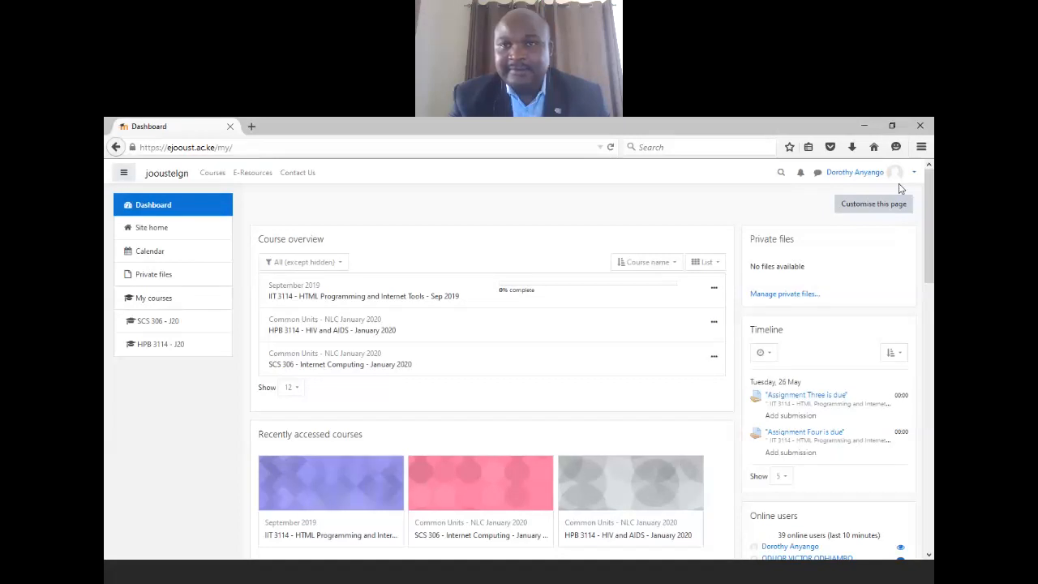
pyautogui.click(840, 574)
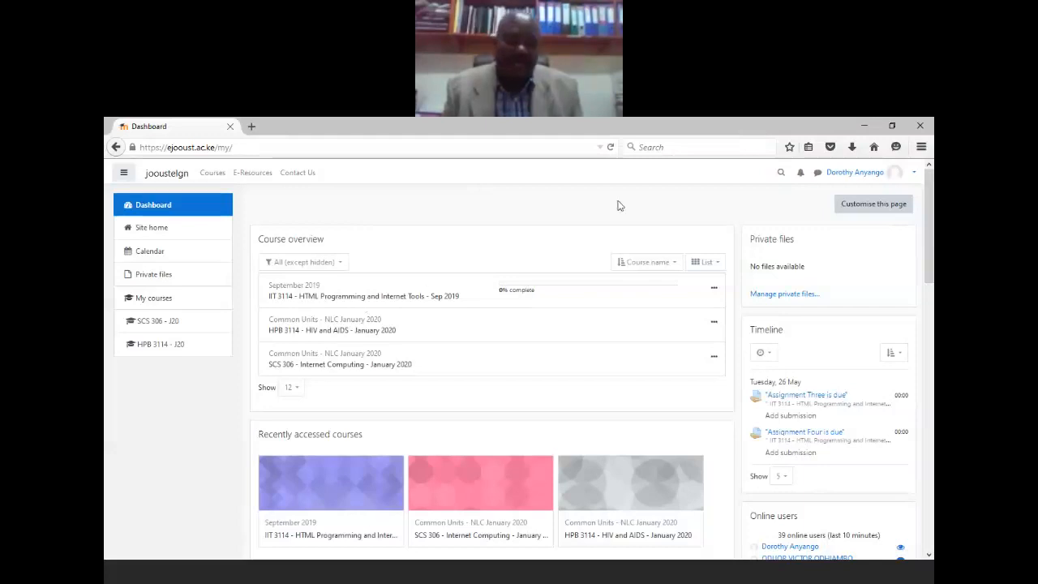
pyautogui.click(914, 176)
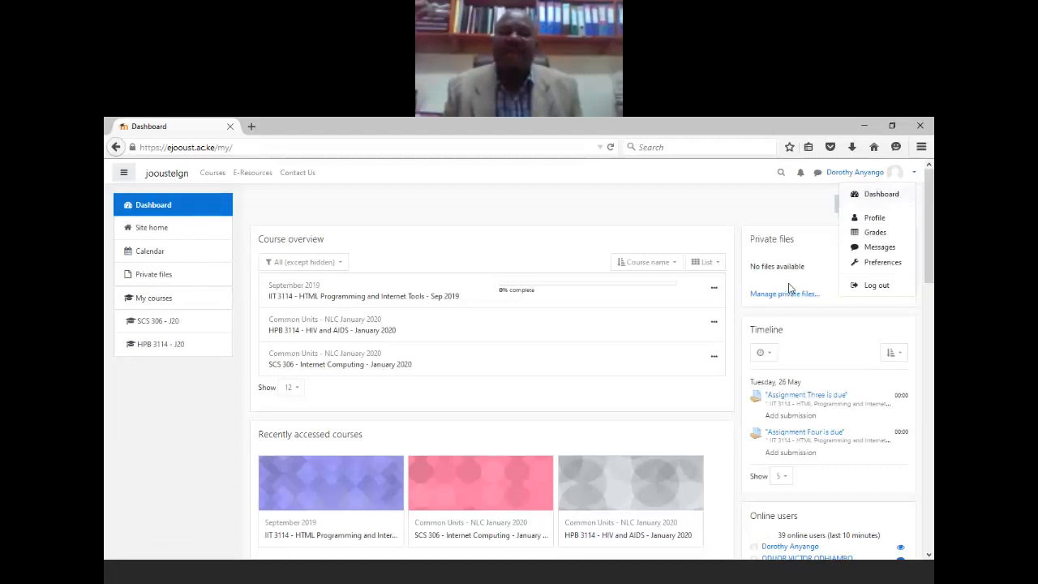
pyautogui.moveTo(791, 288); pyautogui.dragTo(870, 266)
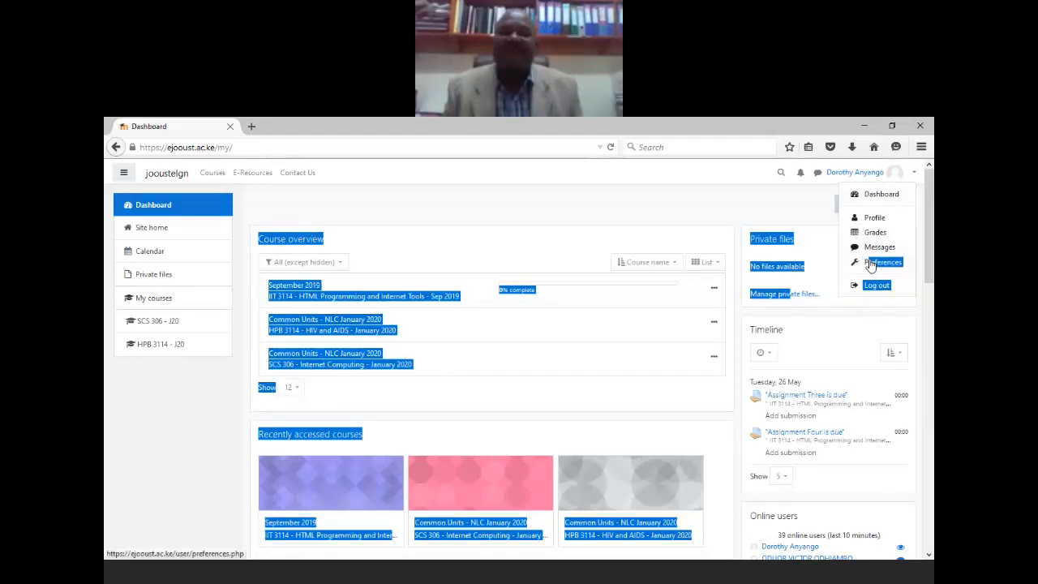
pyautogui.click(870, 266)
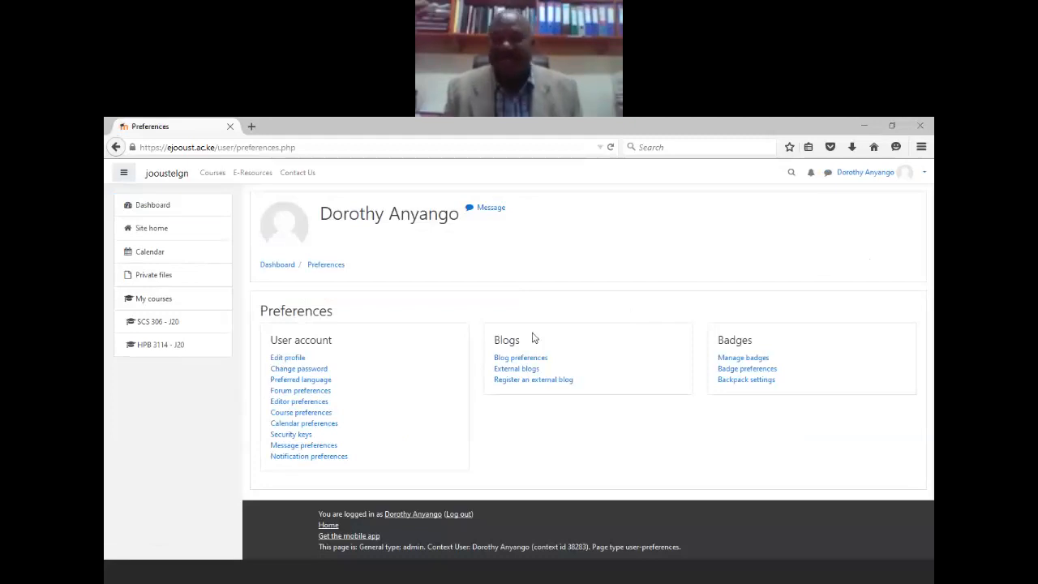
pyautogui.click(286, 358)
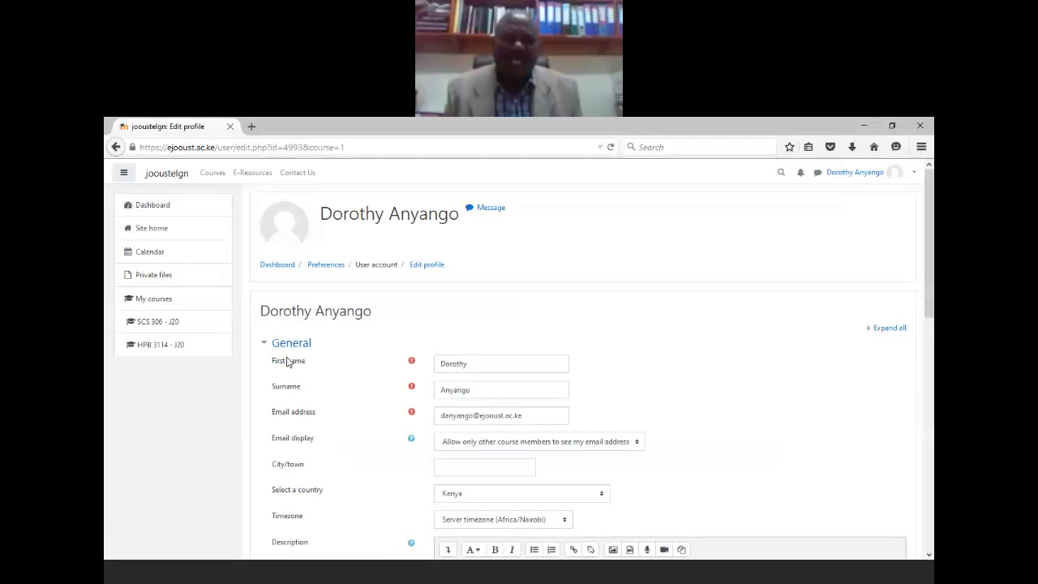
# Step: Examine the Edit profile form from the General name, email, country and description fields down to the User picture section
pyautogui.doubleClick(454, 363)
pyautogui.click(645, 385)
pyautogui.click(929, 556)
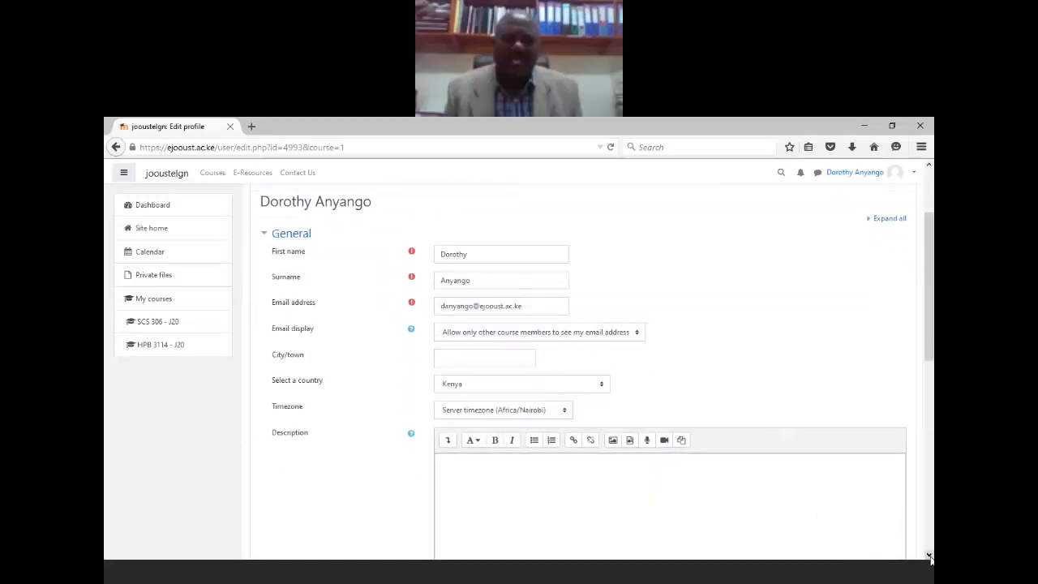
pyautogui.click(929, 556)
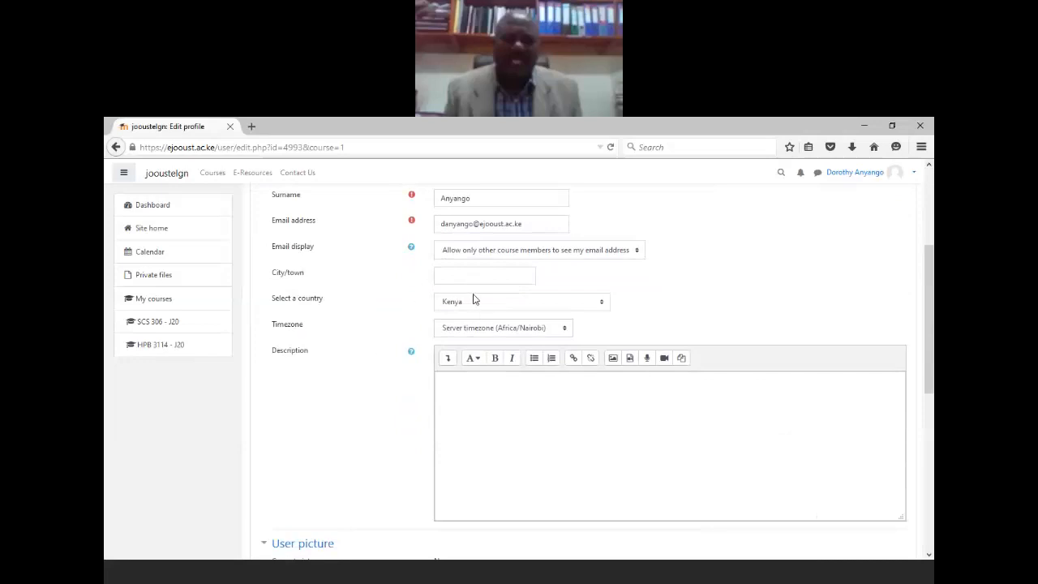
pyautogui.click(928, 556)
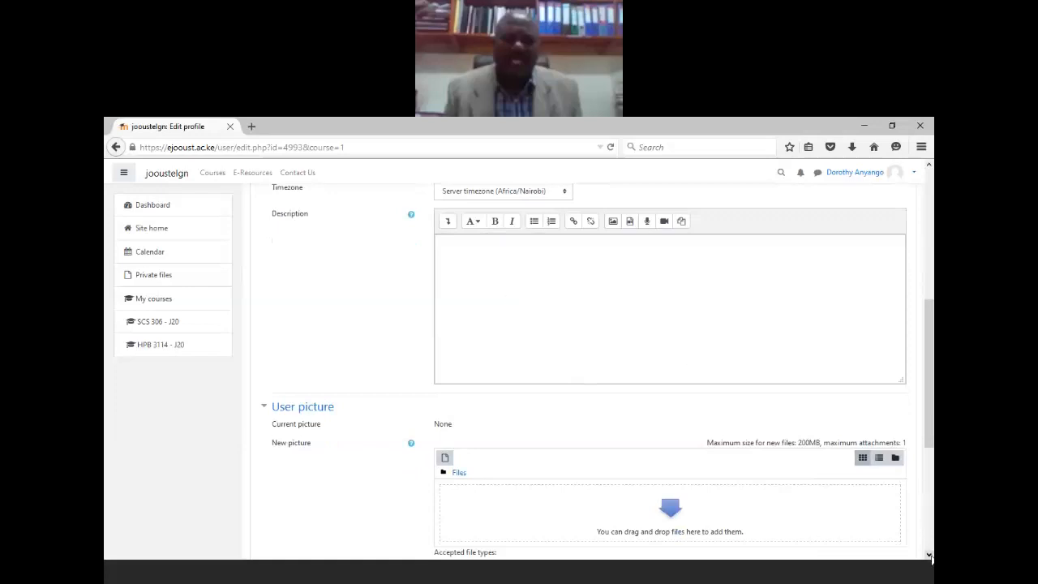
pyautogui.scroll(-3, 930, 558)
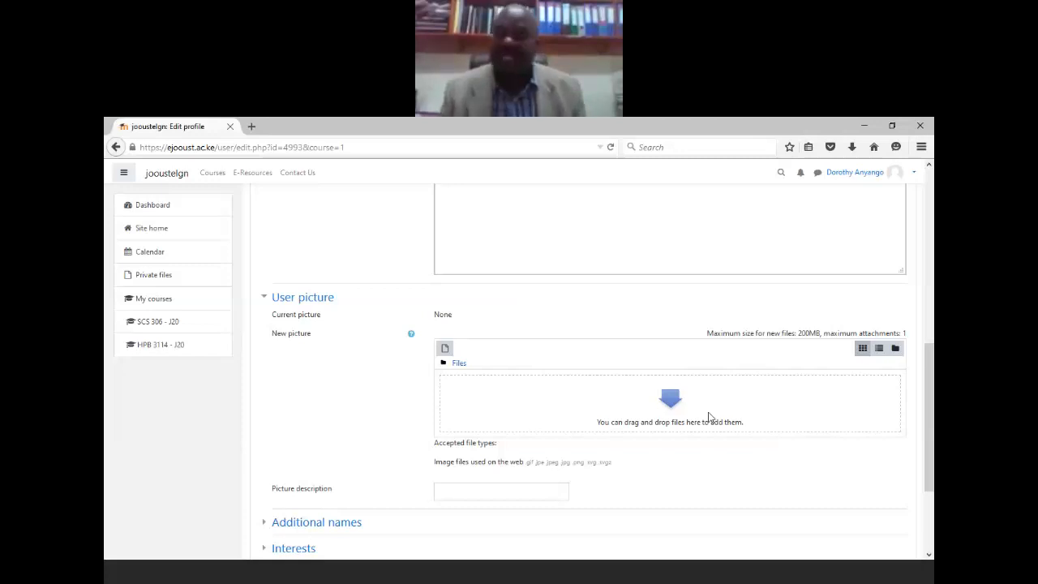
# Step: Try to add a Word document from the desktop to the New picture area with the browser window reduced, and maximize the window again
pyautogui.click(892, 126)
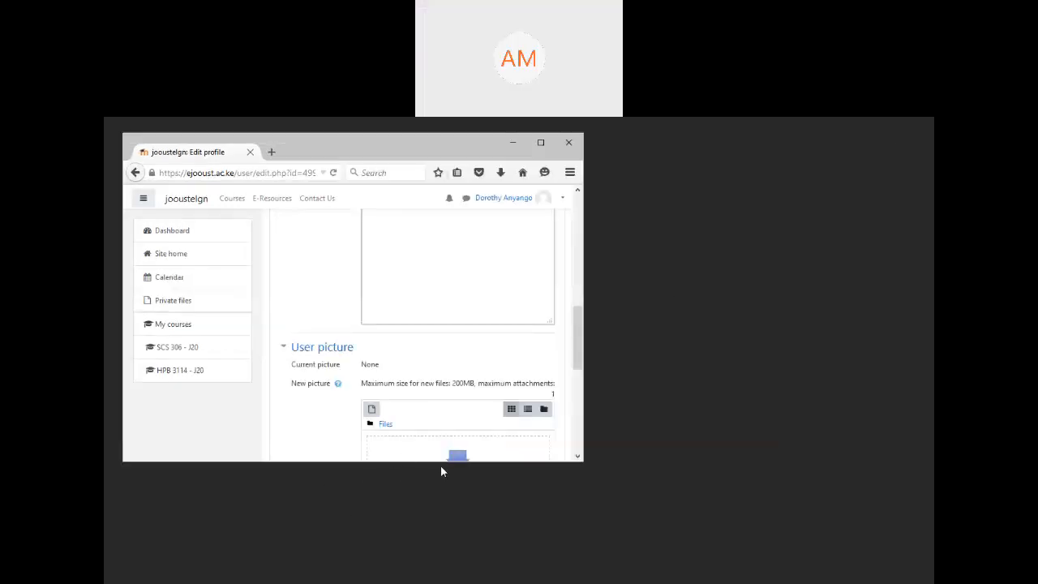
pyautogui.scroll(-3, 580, 457)
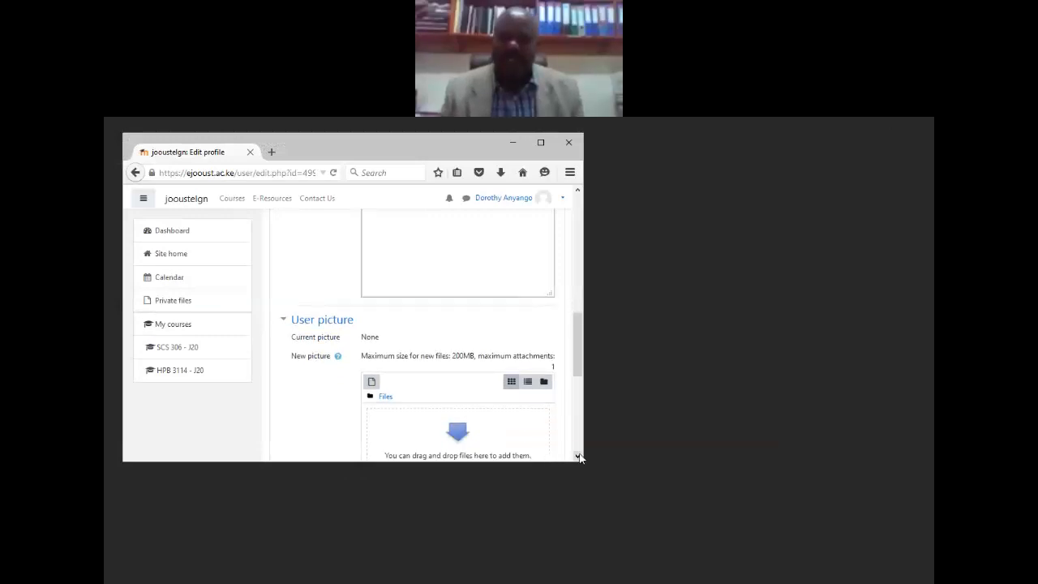
pyautogui.click(363, 506)
pyautogui.moveTo(361, 509); pyautogui.dragTo(470, 347)
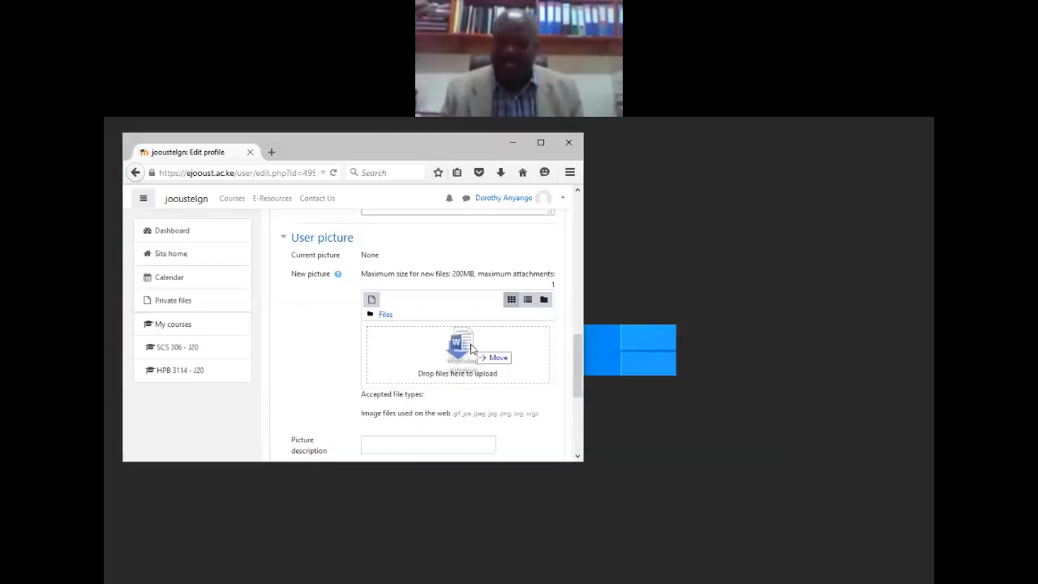
pyautogui.moveTo(470, 347); pyautogui.dragTo(455, 490)
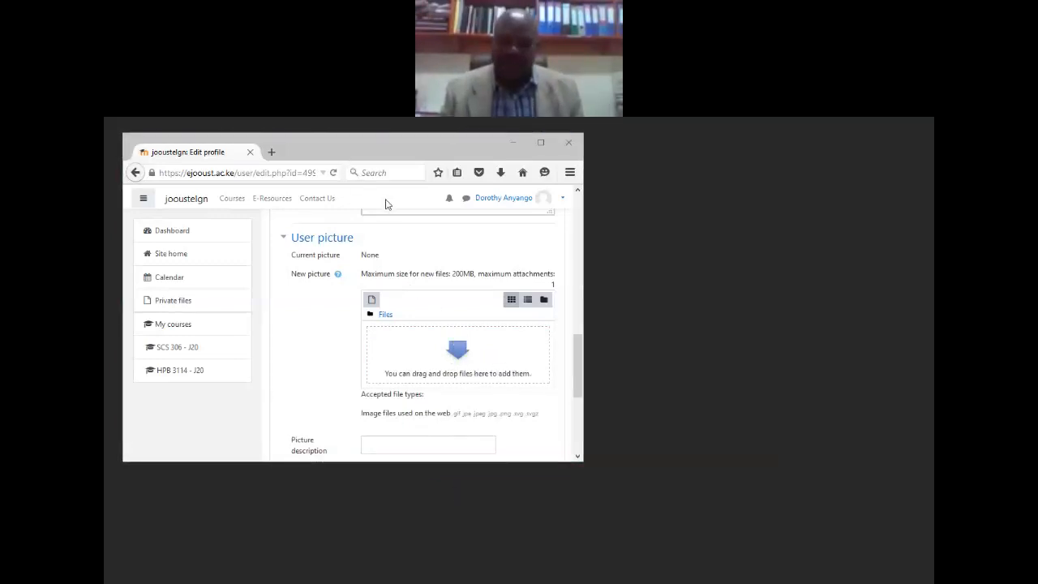
pyautogui.moveTo(349, 160); pyautogui.dragTo(386, 200)
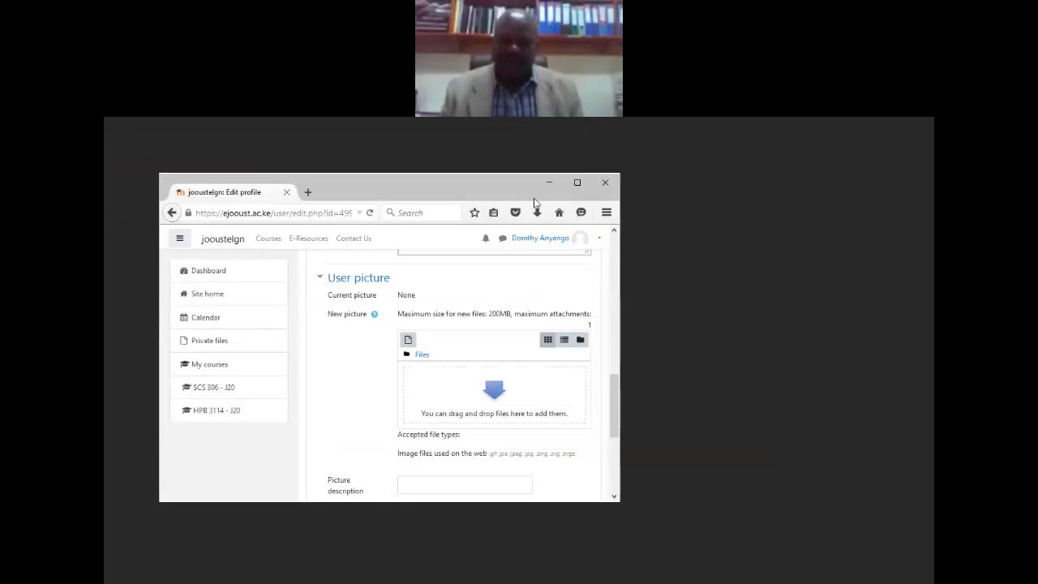
pyautogui.click(573, 187)
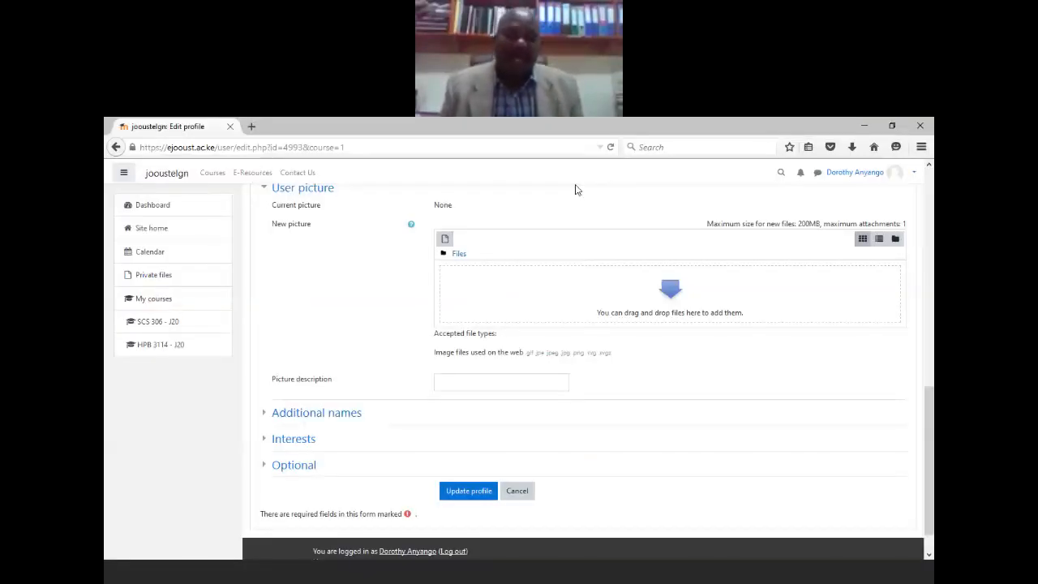
# Step: Upload WIN_20191130_22_31_04_Pro.jpg from the Camera Roll folder as the new user picture and update the profile
pyautogui.click(669, 288)
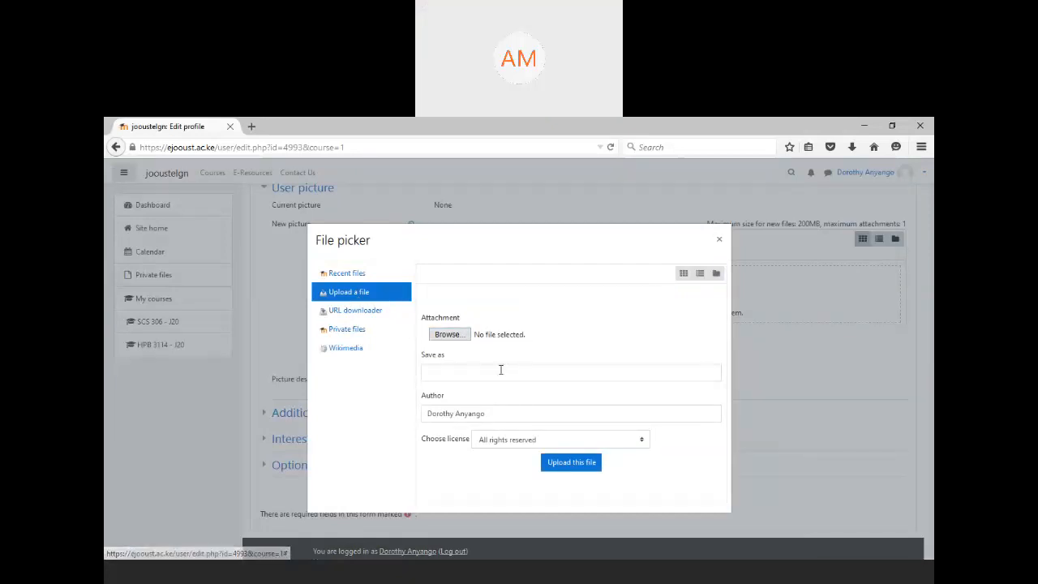
pyautogui.click(448, 334)
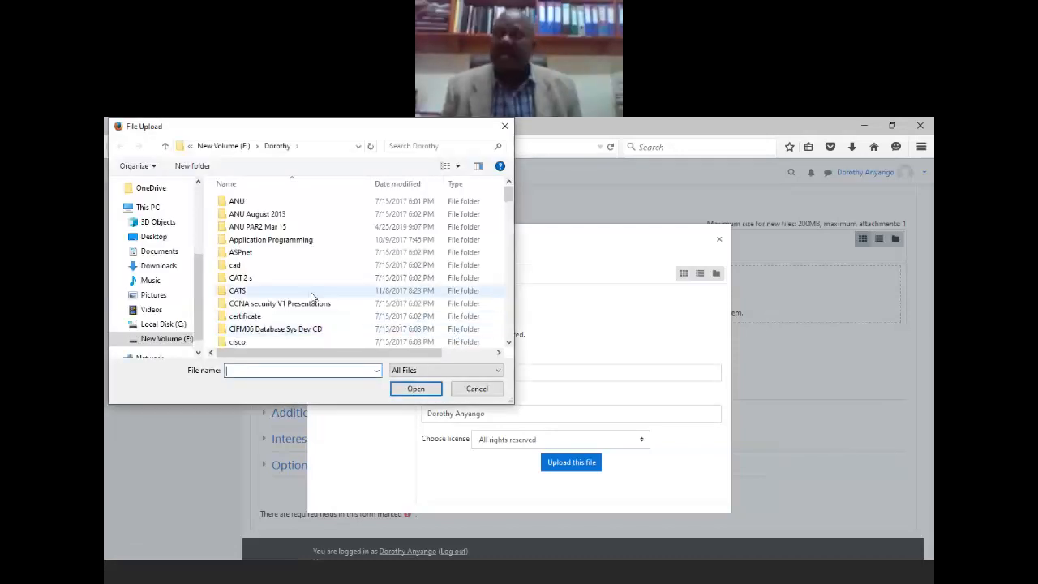
pyautogui.click(161, 299)
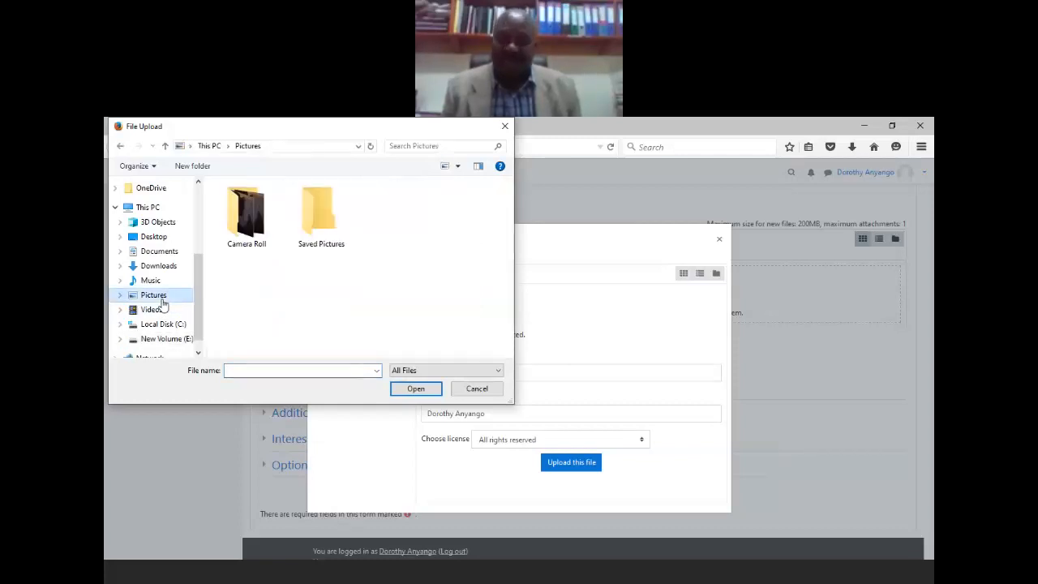
pyautogui.doubleClick(255, 227)
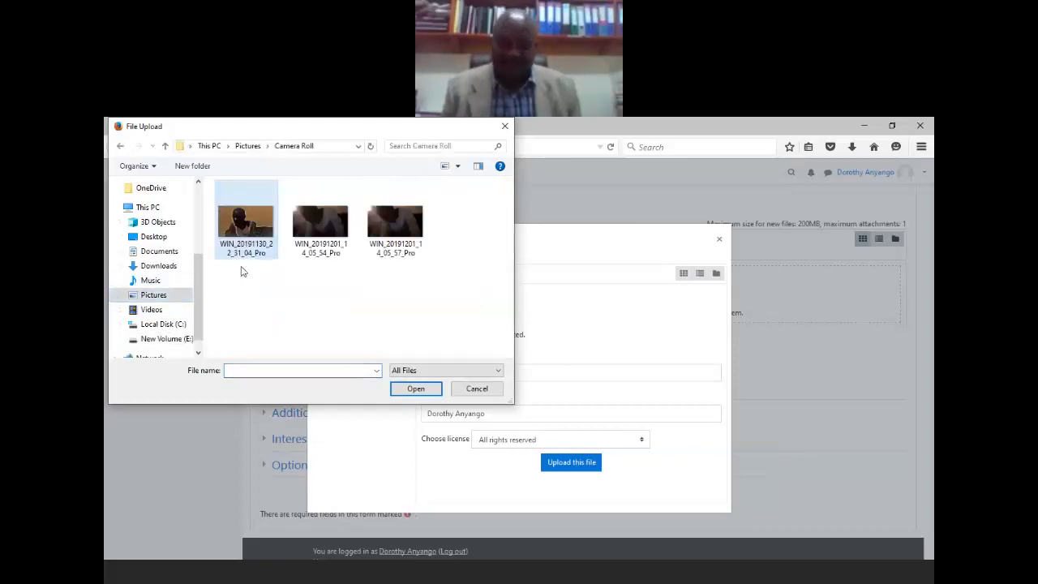
pyautogui.click(245, 221)
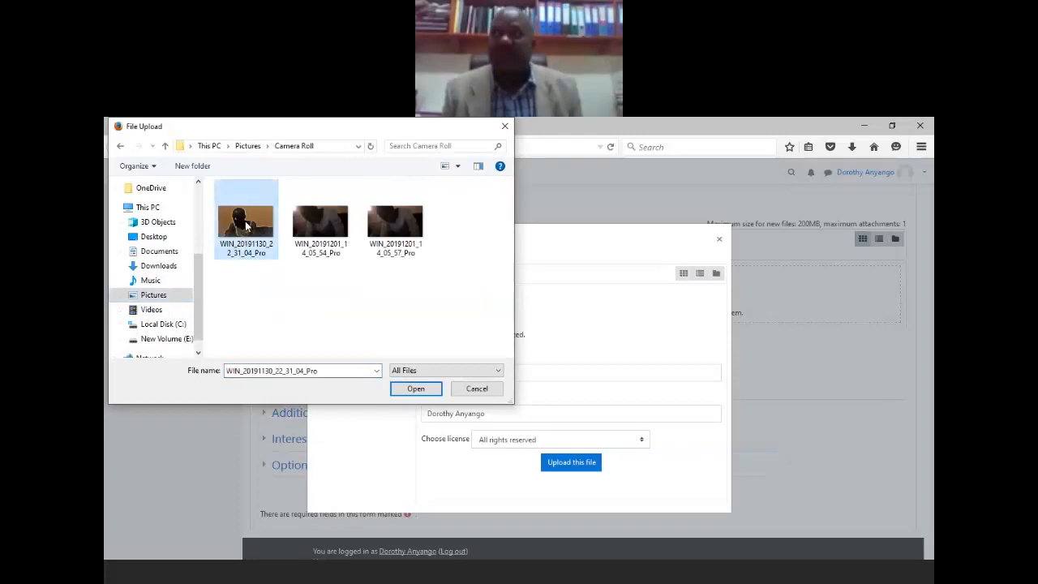
pyautogui.click(421, 393)
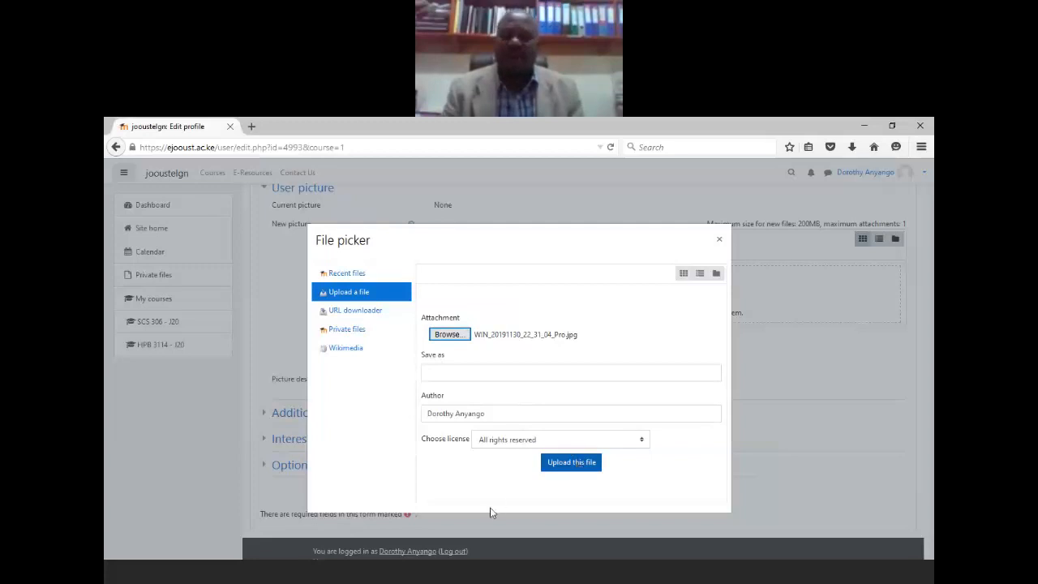
pyautogui.click(572, 462)
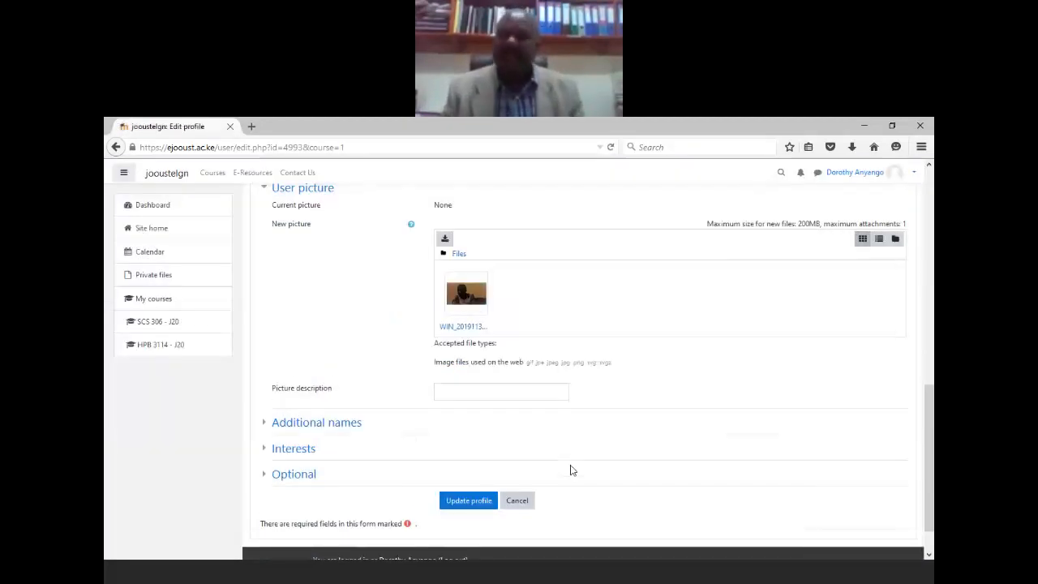
pyautogui.click(469, 505)
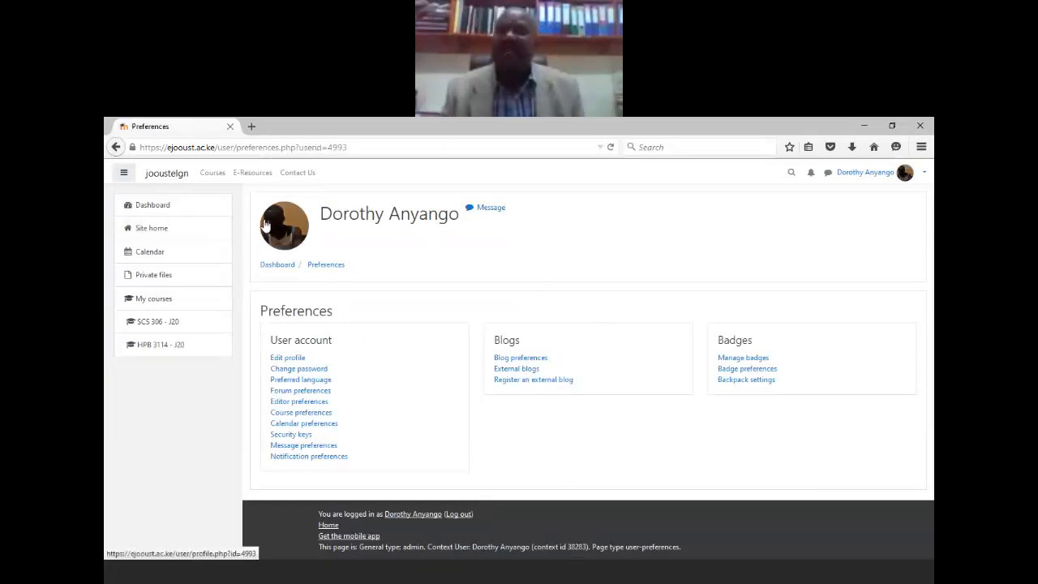
# Step: Return to the dashboard and browse the course categories to the September 2017 Degree courses under School of Health Sciences
pyautogui.click(165, 212)
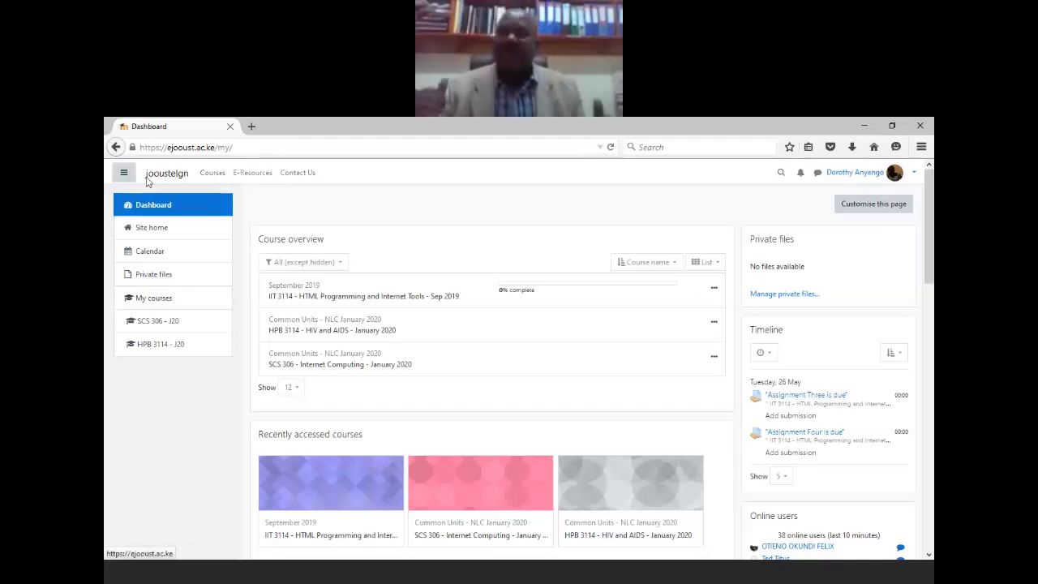
pyautogui.click(212, 173)
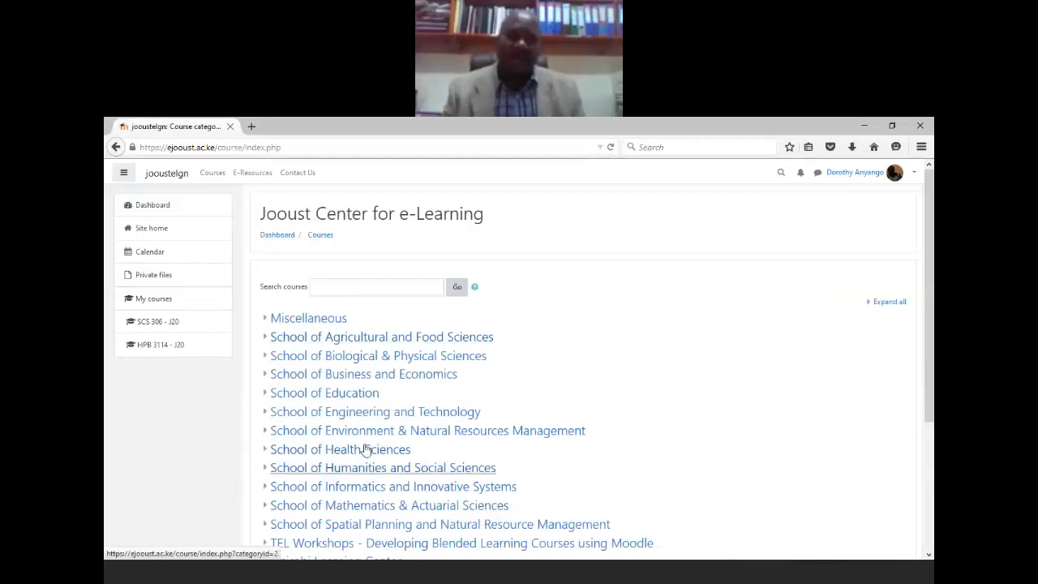
pyautogui.click(929, 556)
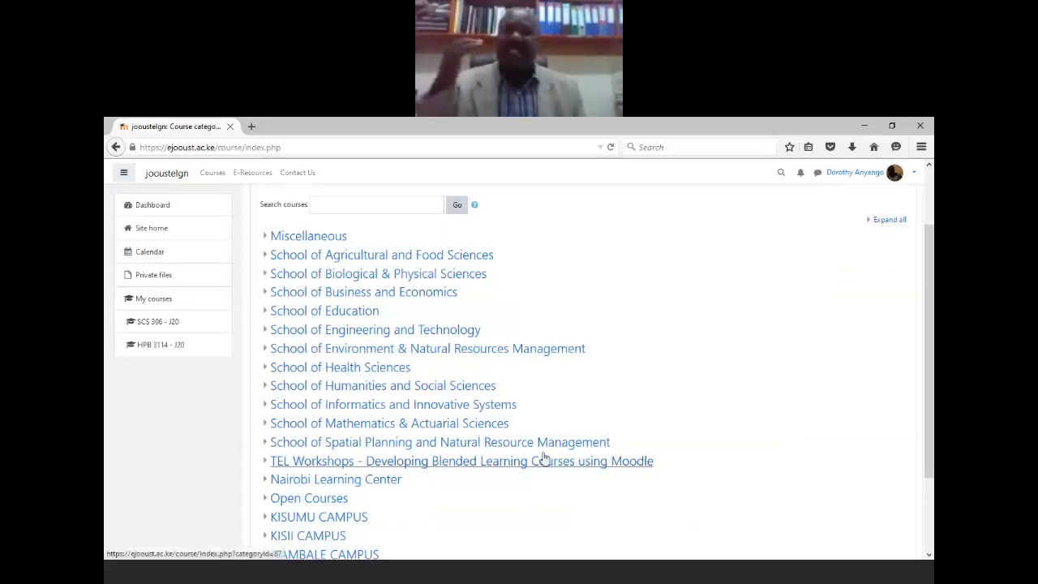
pyautogui.click(372, 369)
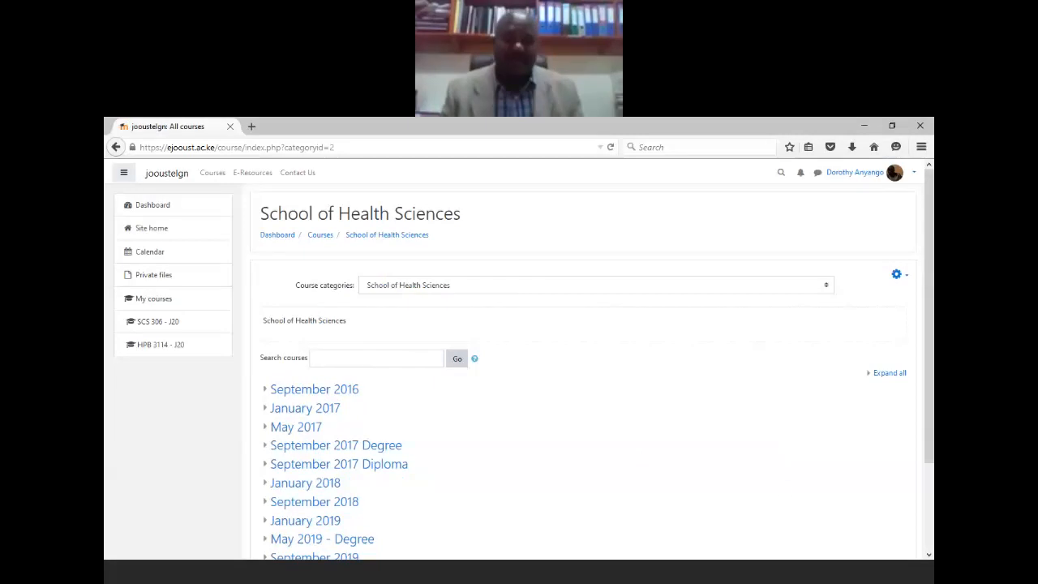
pyautogui.click(929, 555)
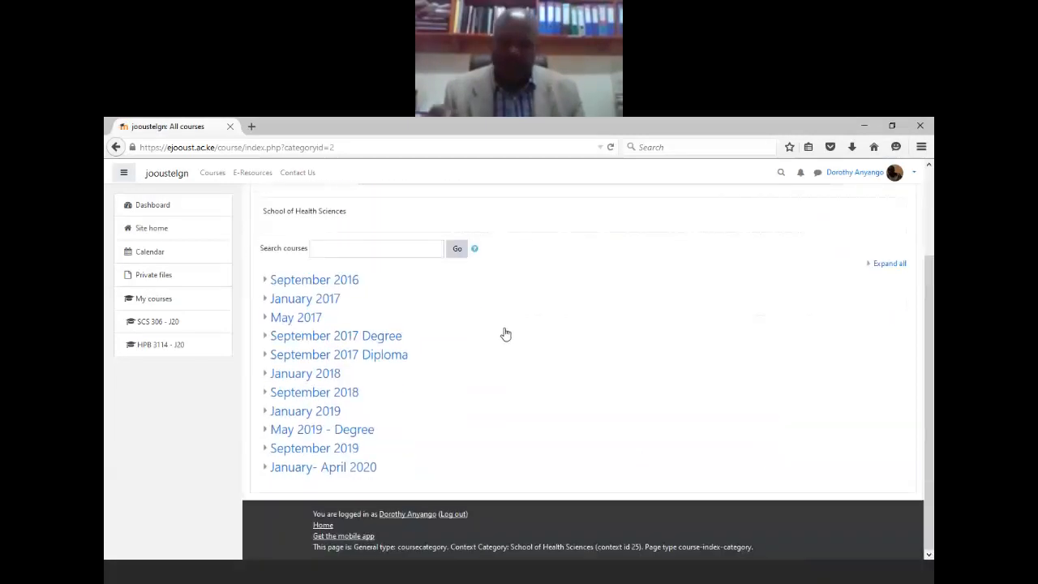
pyautogui.click(504, 334)
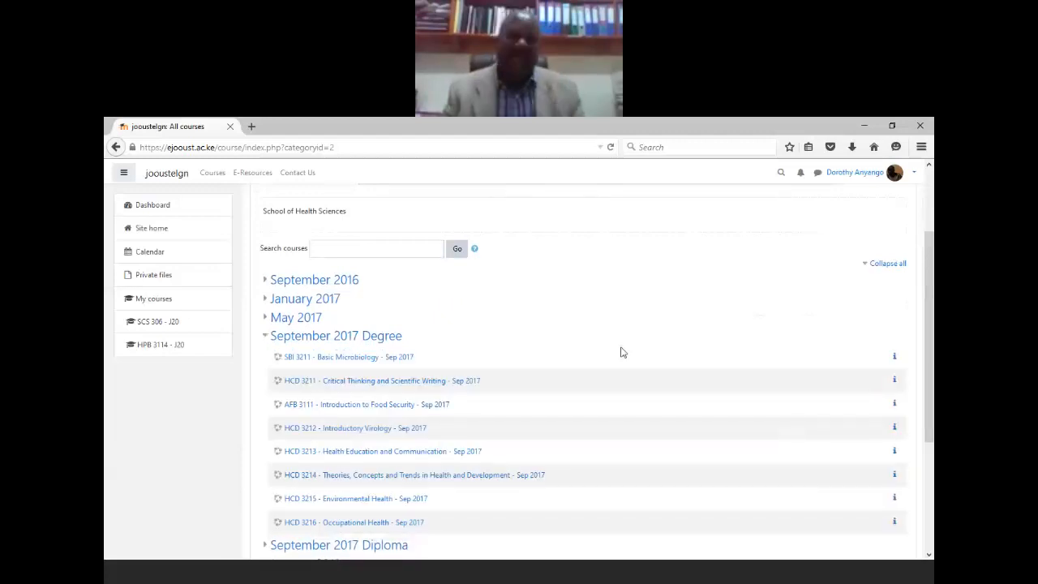
pyautogui.click(929, 557)
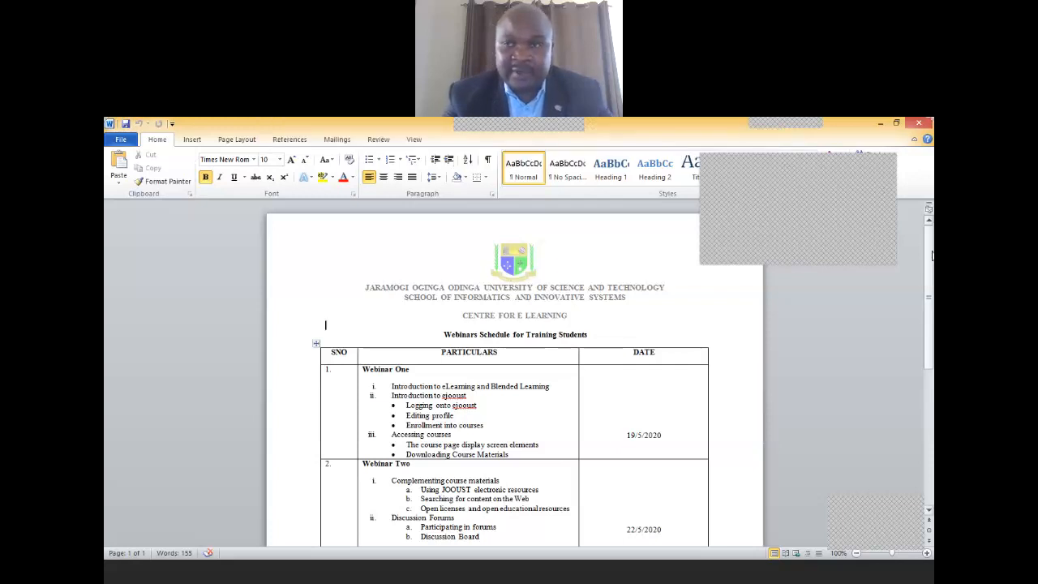
# Step: Look through the Webinars Schedule for Training Students document in Word down to Webinar Three
pyautogui.moveTo(931, 256); pyautogui.dragTo(929, 316)
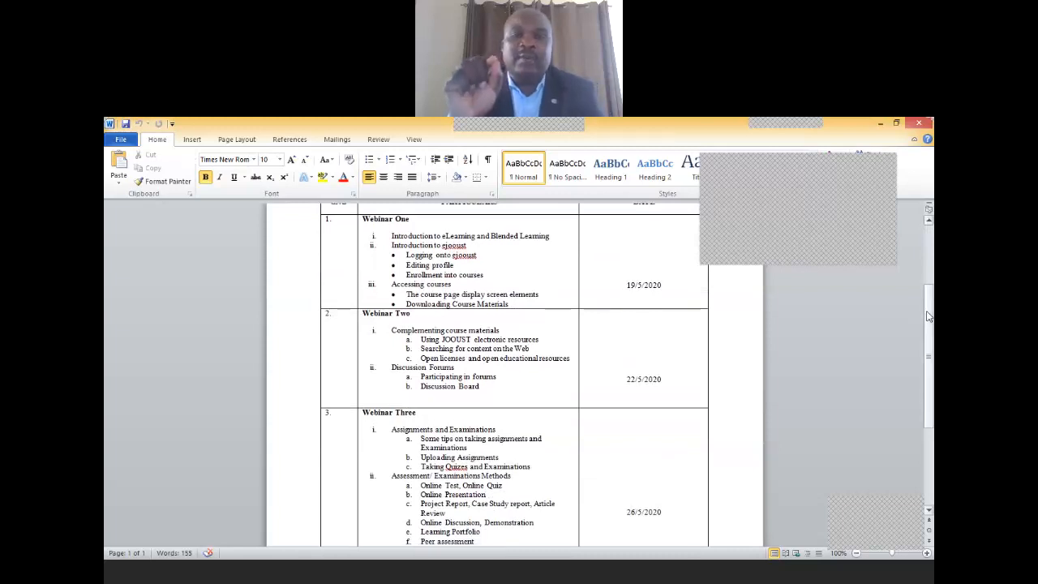